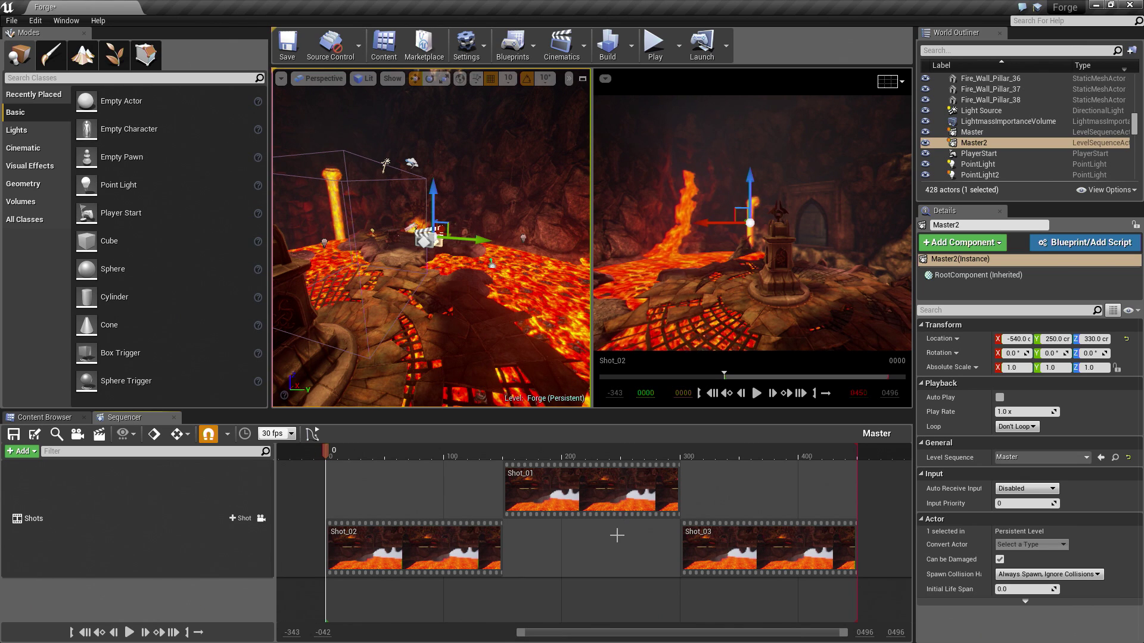
mouse_move(556, 516)
mouse_down()
mouse_move(608, 509)
mouse_move(570, 508)
mouse_up()
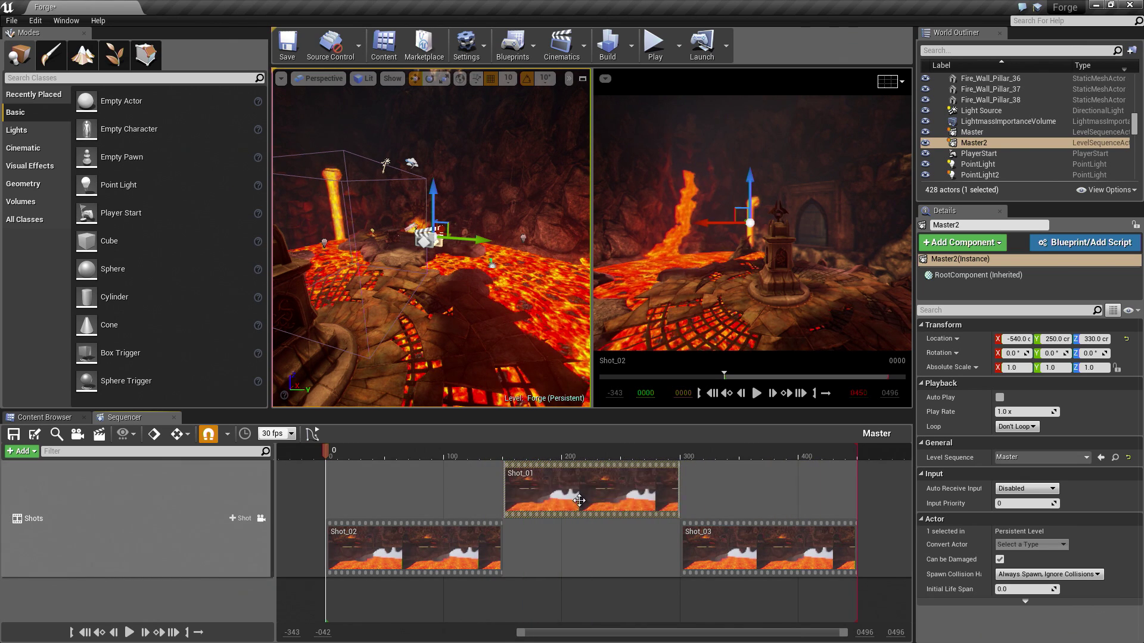
double_click(584, 512)
click(835, 434)
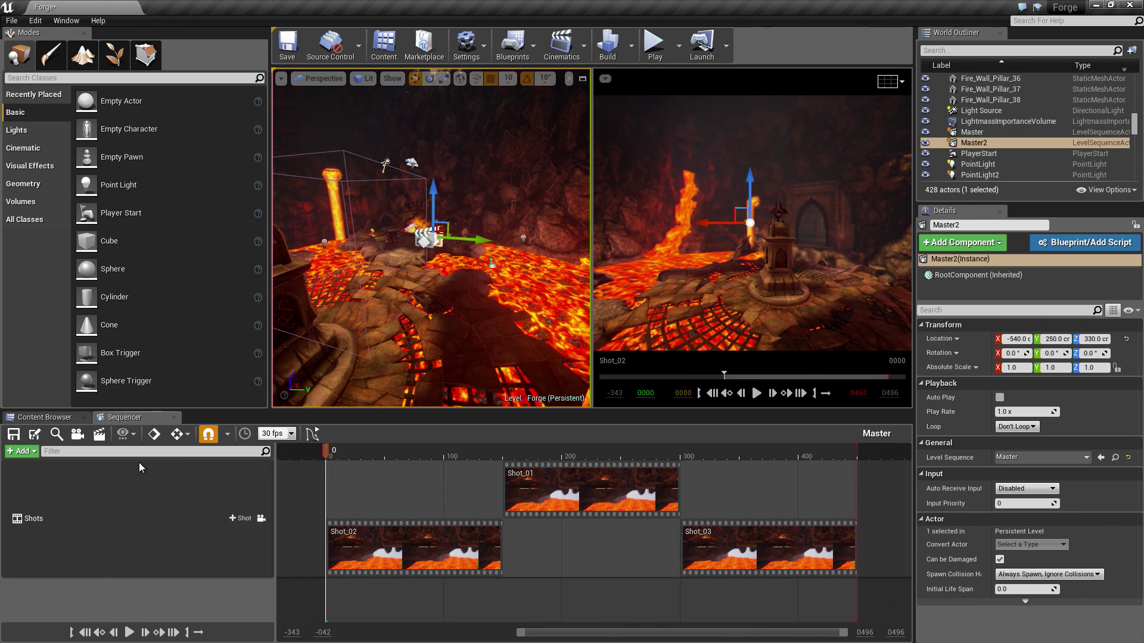
click(34, 418)
click(244, 517)
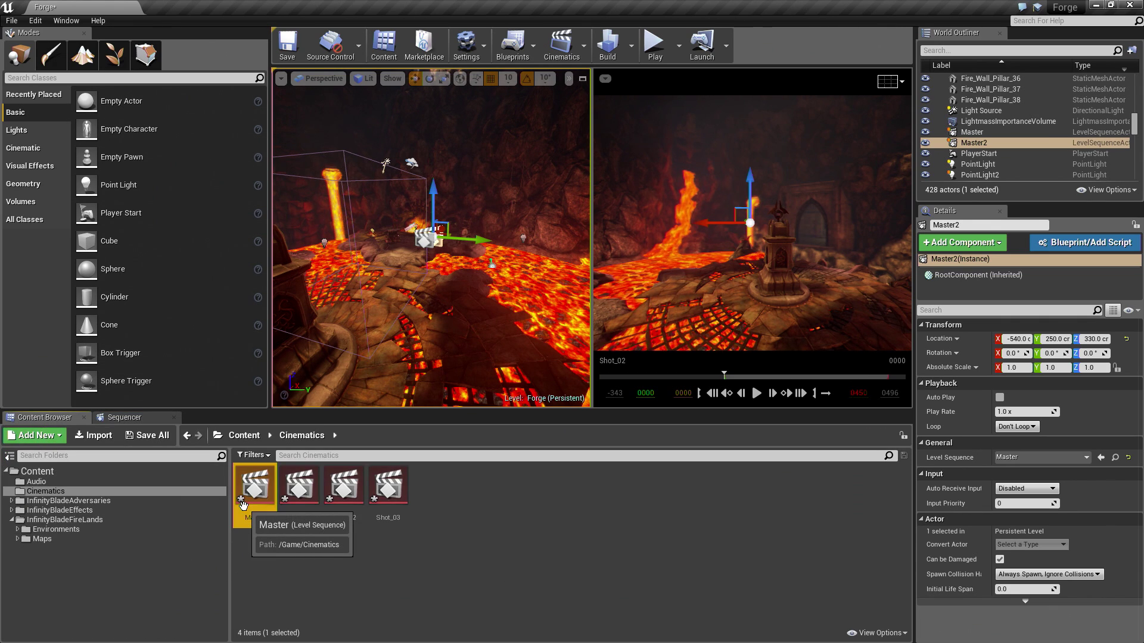
click(149, 419)
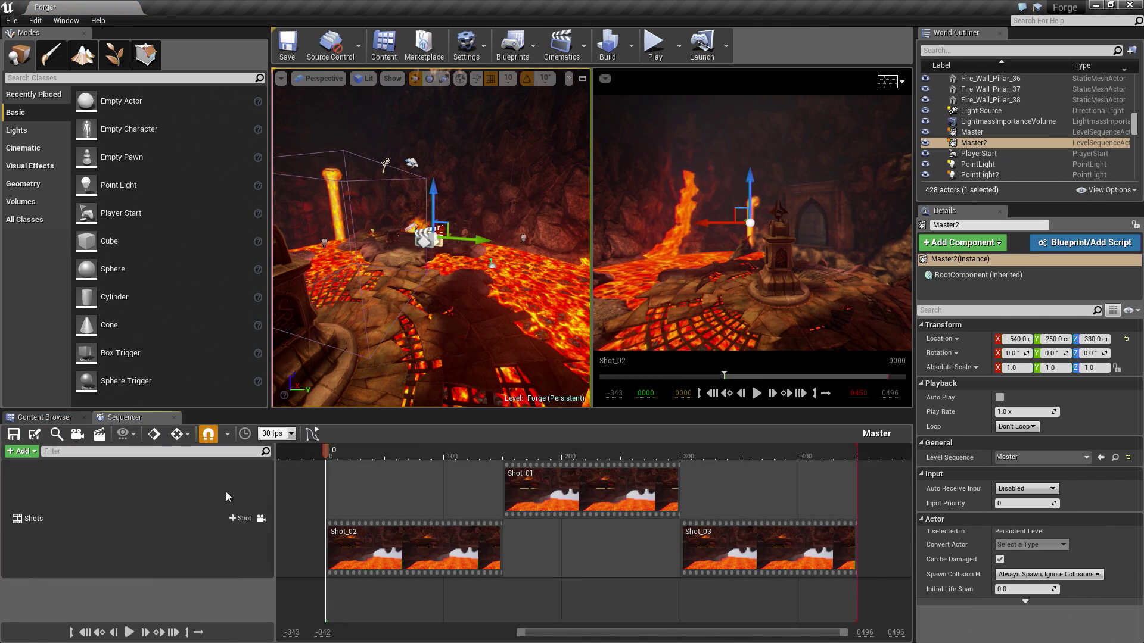
- Remove Shot_01, Shot_02 and Shot_03 from the Master sequence's Shots track
click(438, 535)
shift+click(571, 498)
shift+click(734, 565)
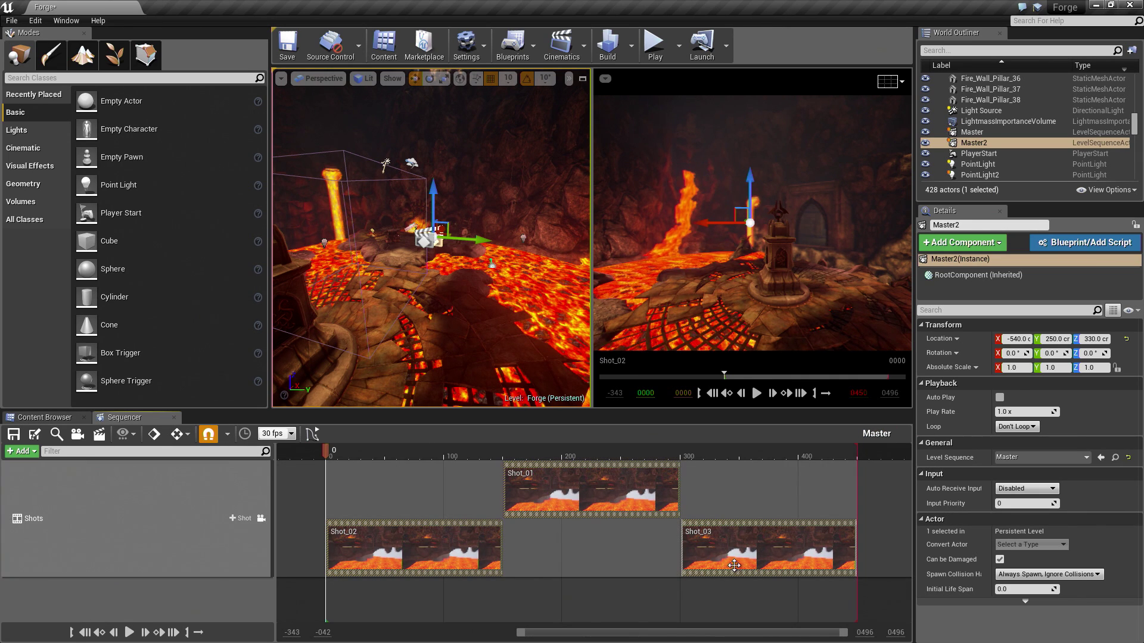
key(Delete)
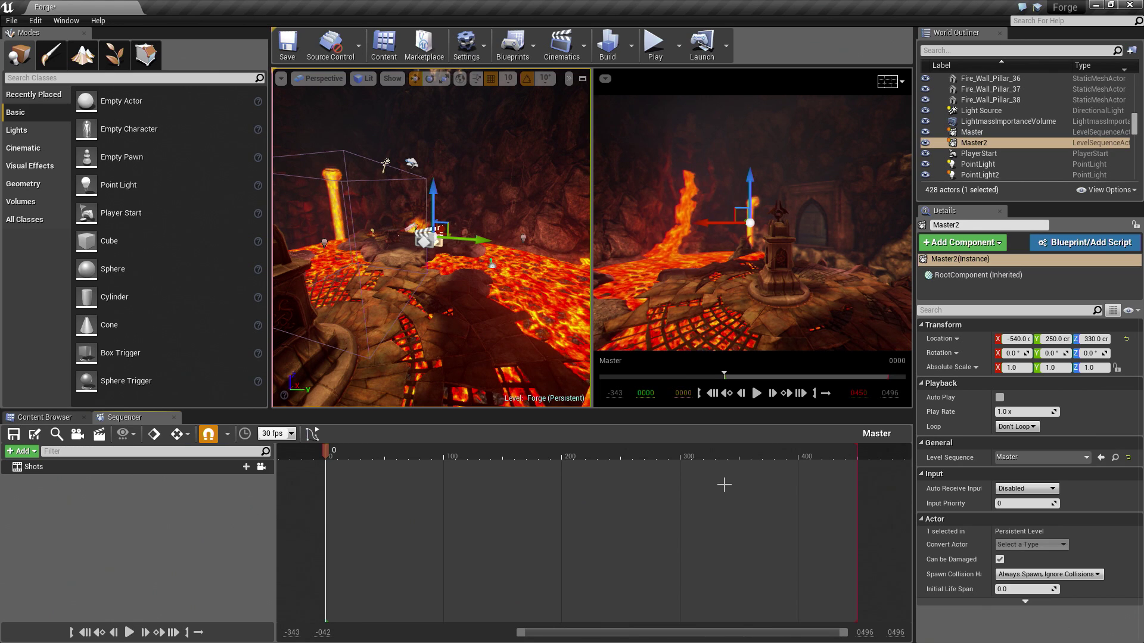
- Delete the Shot_02 and Shot_03 level sequence assets from the Cinematics folder
click(56, 417)
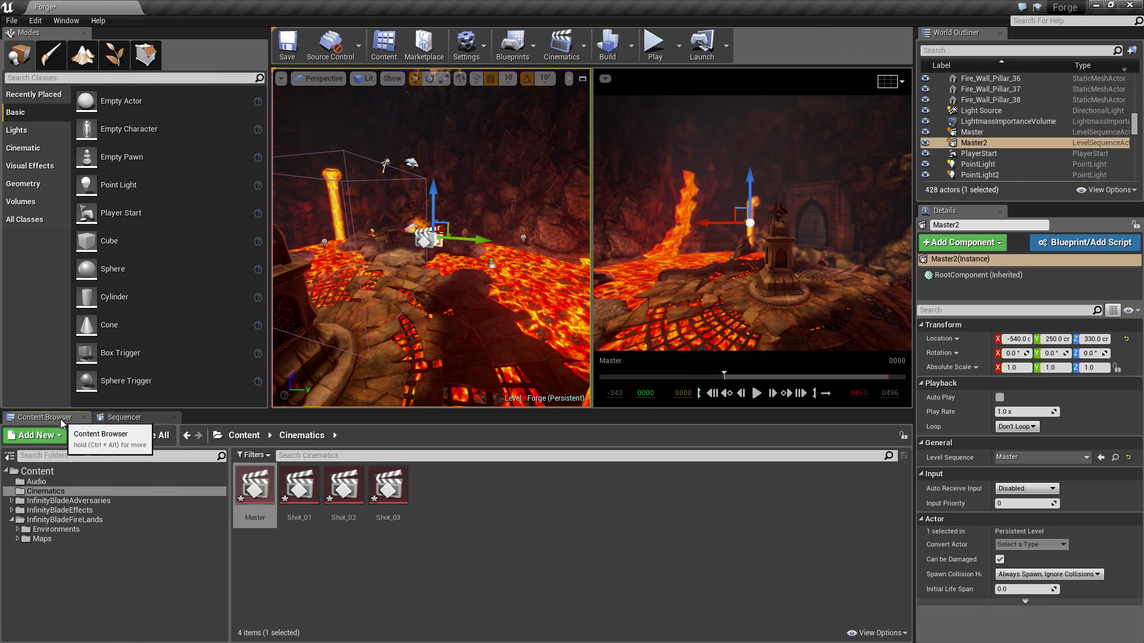
drag(346, 549, 470, 550)
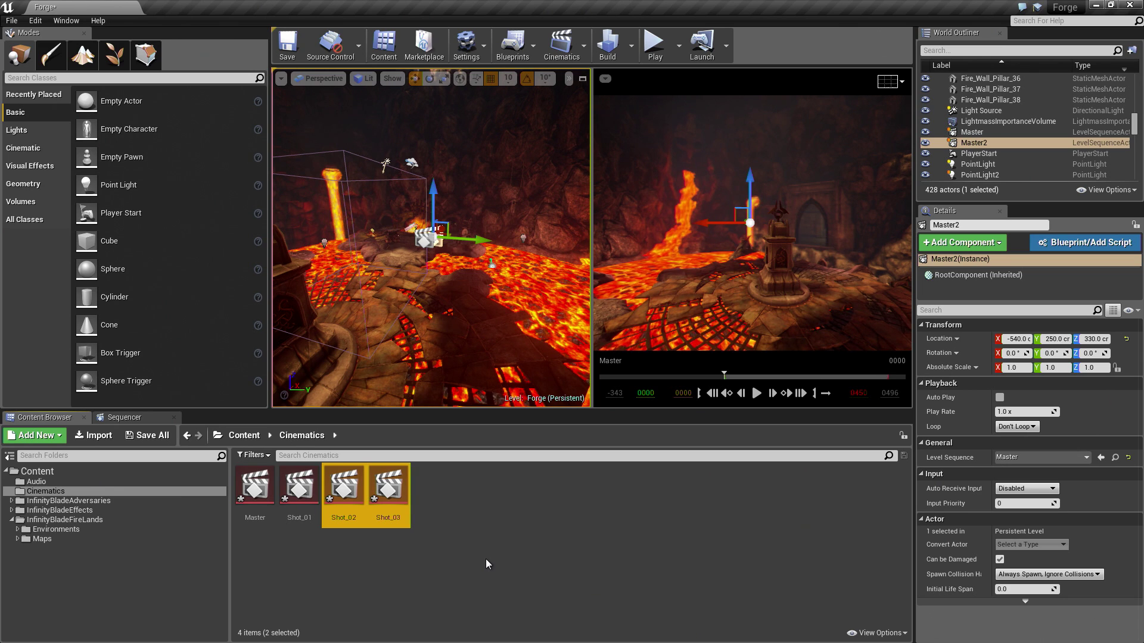
key(Delete)
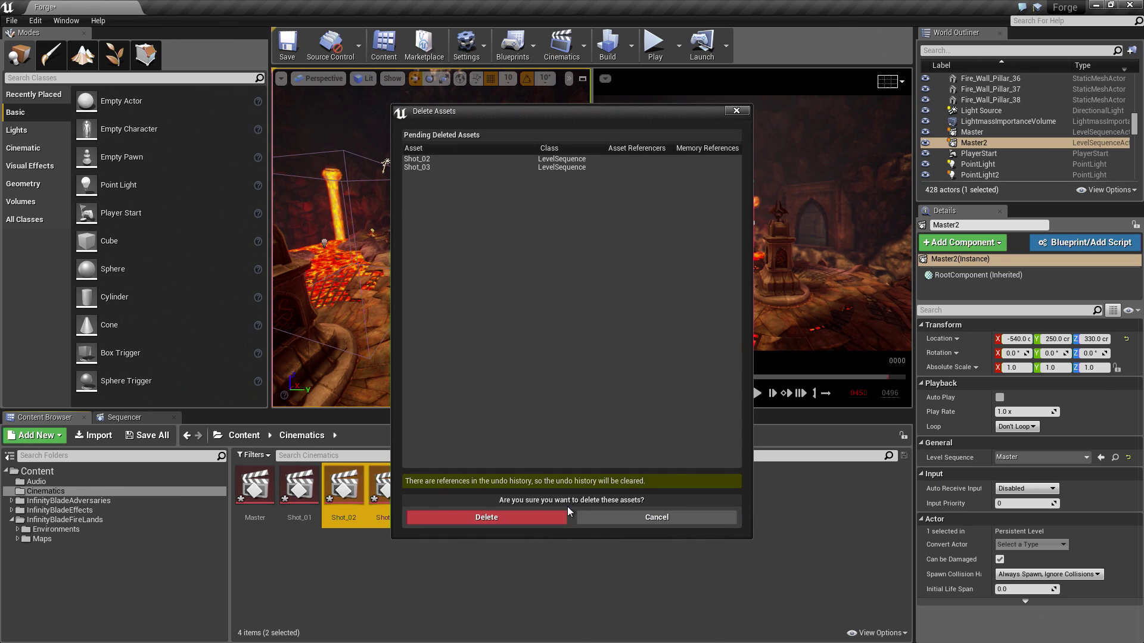
click(553, 523)
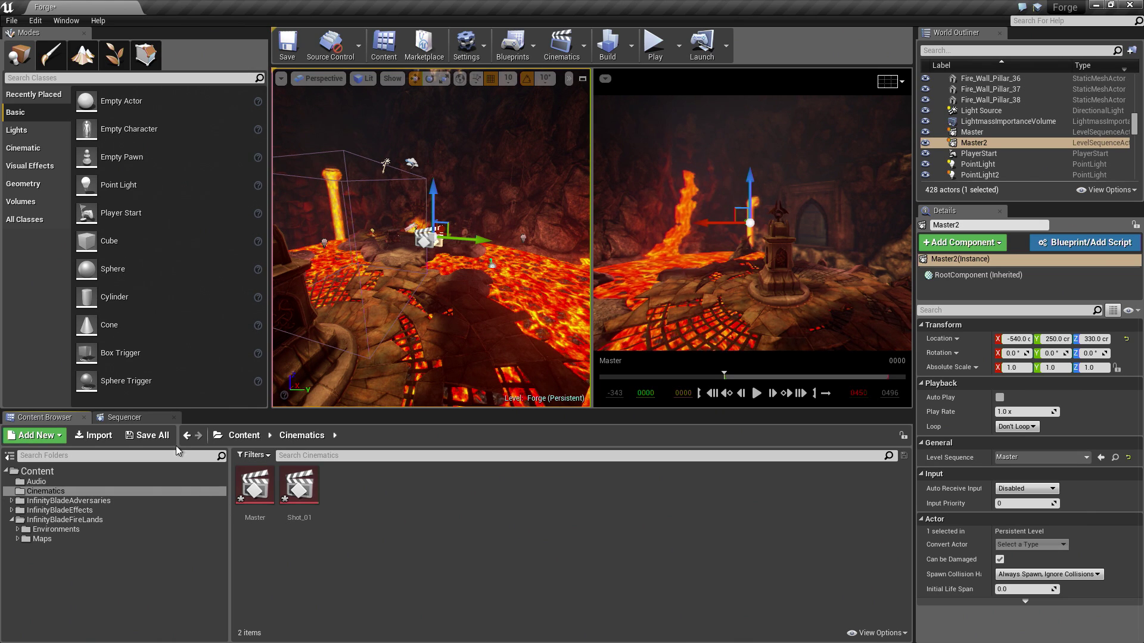
- Add Shot_01 to the Master sequence's Shots track at frame 0 and shorten the playback range to end at frame 300
click(151, 421)
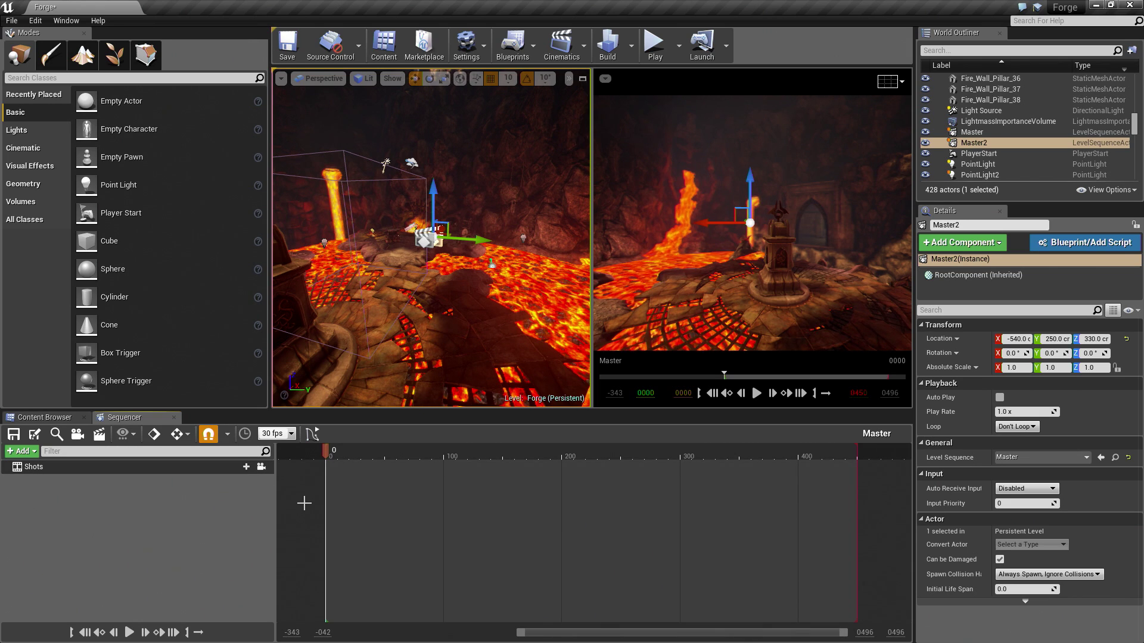
click(244, 467)
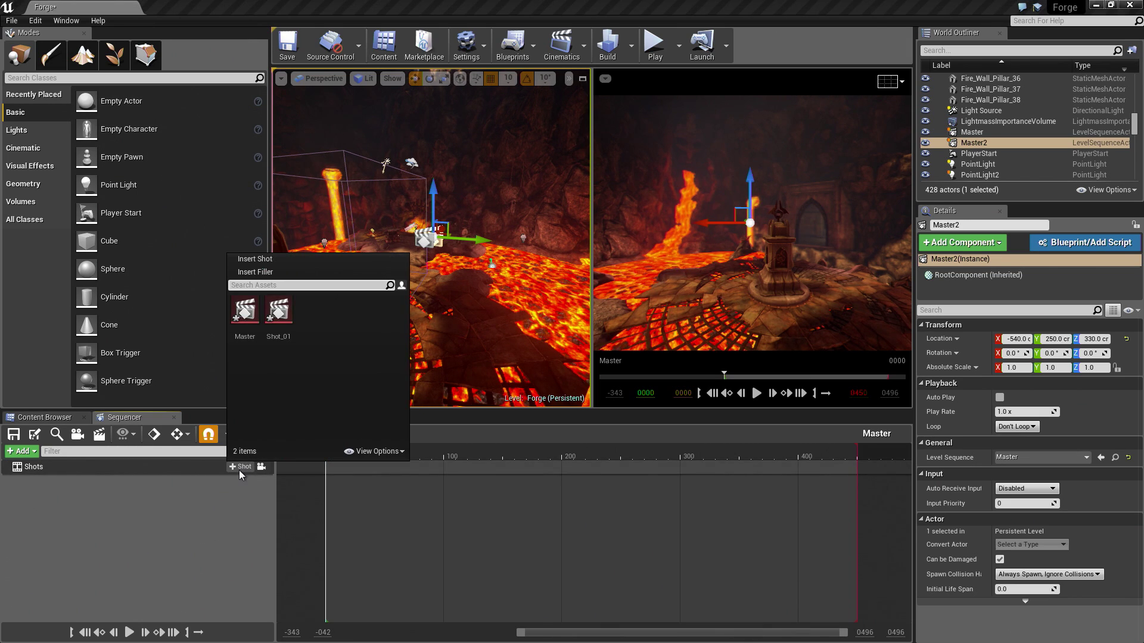
click(283, 333)
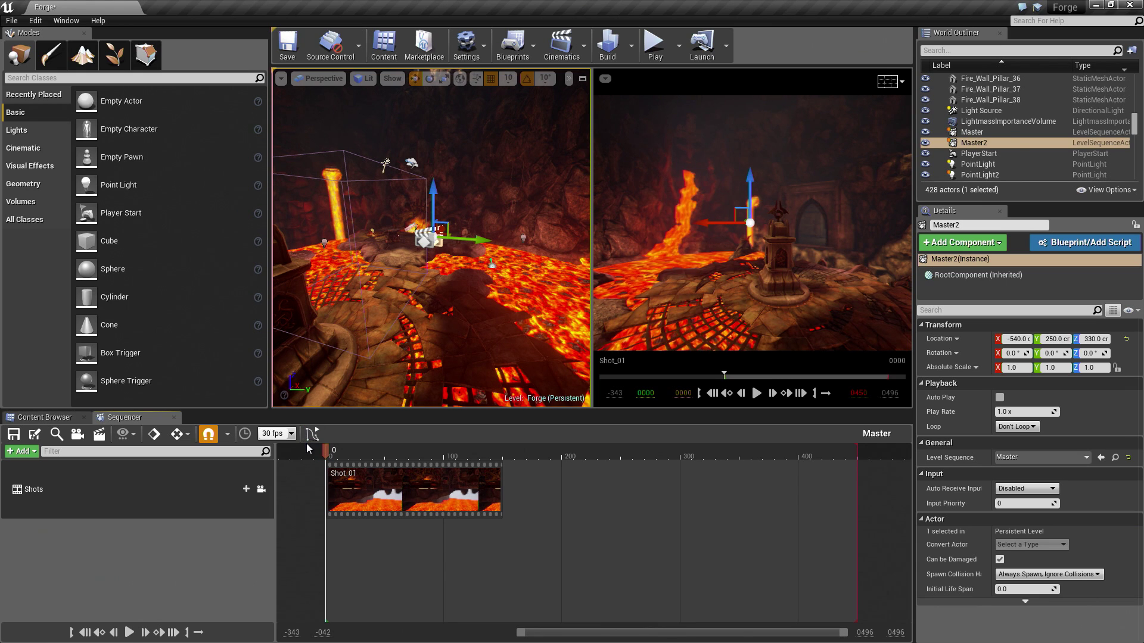
mouse_move(858, 472)
mouse_down()
mouse_move(581, 471)
mouse_move(725, 472)
mouse_move(682, 483)
mouse_up()
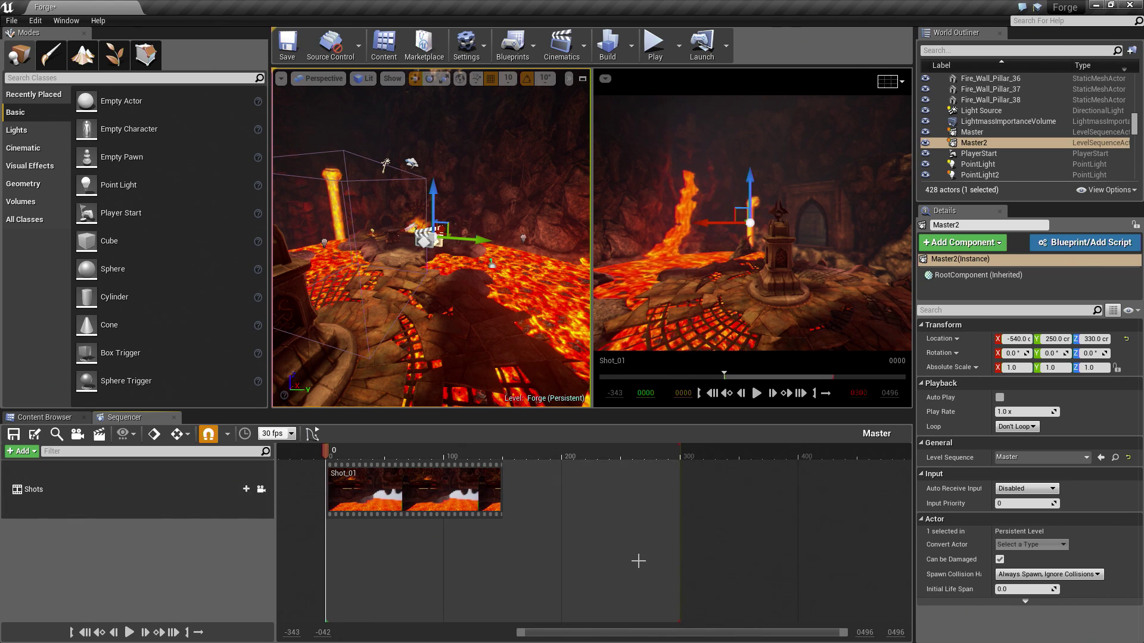
- Open Shot_01, set its playback range to end at frame 400, and return the playhead to the start
double_click(390, 488)
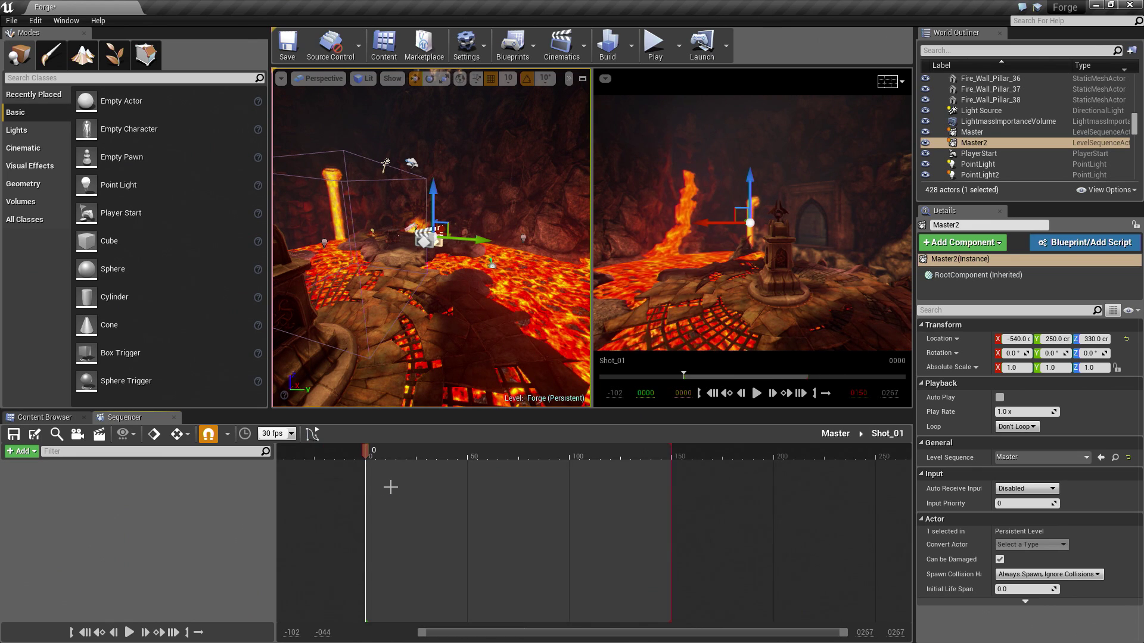
right_drag(664, 498, 618, 505)
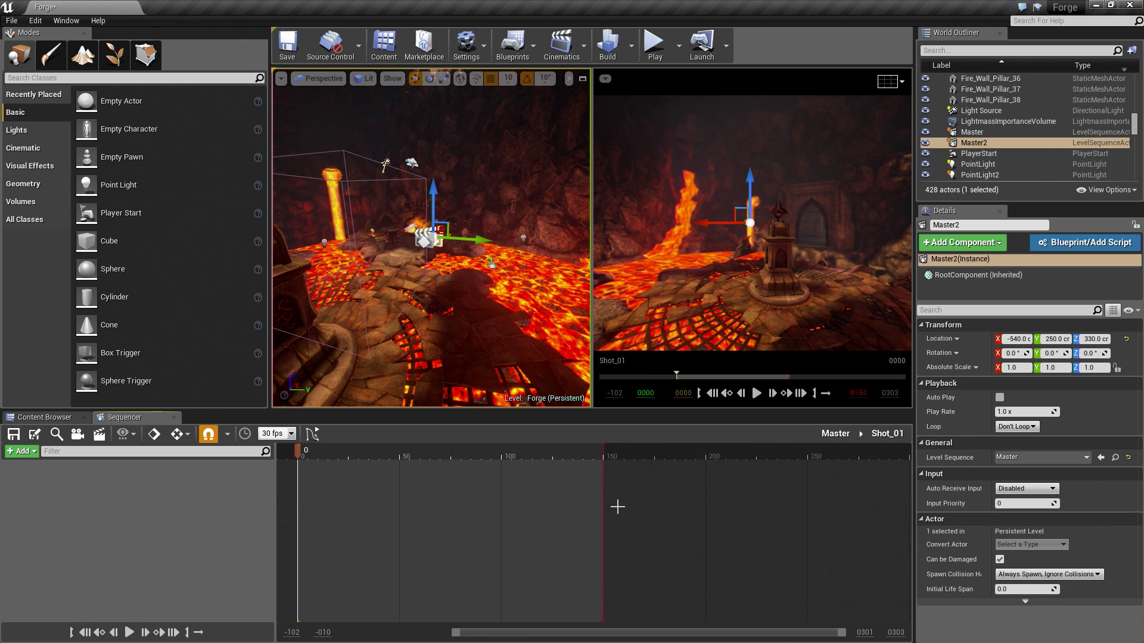
key(ctrl+g)
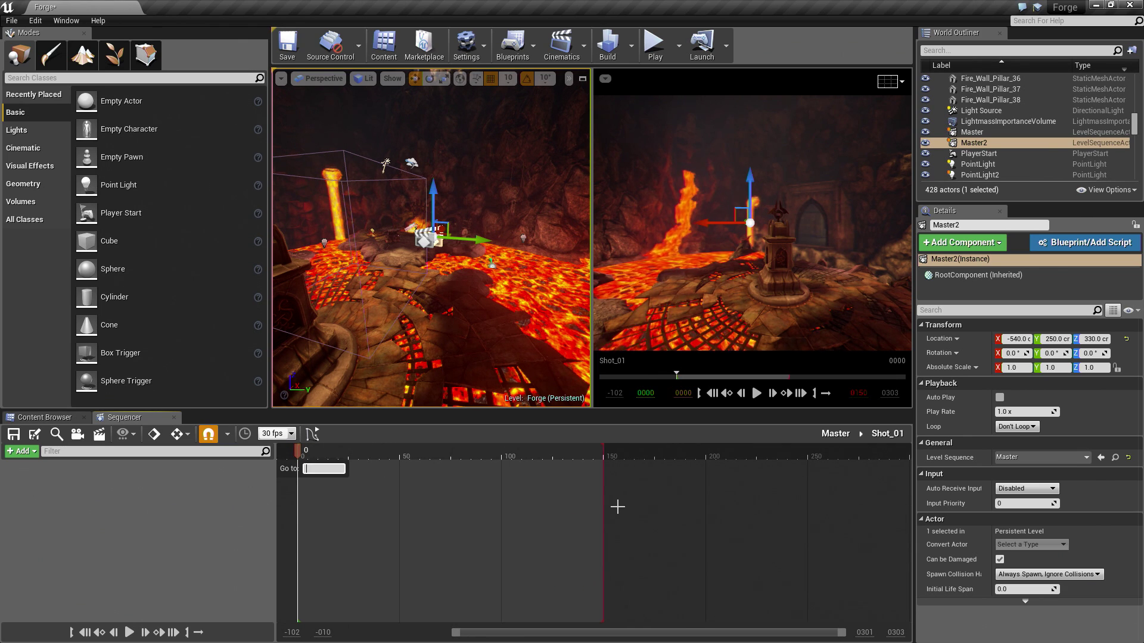
text(400)
key(Return)
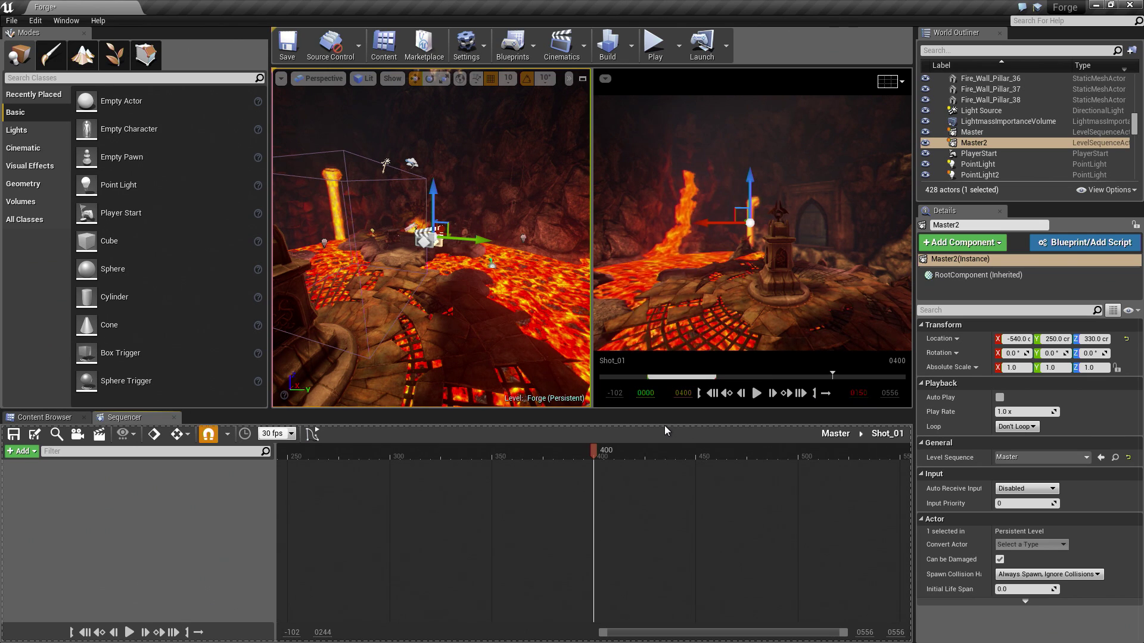
key(bracketright)
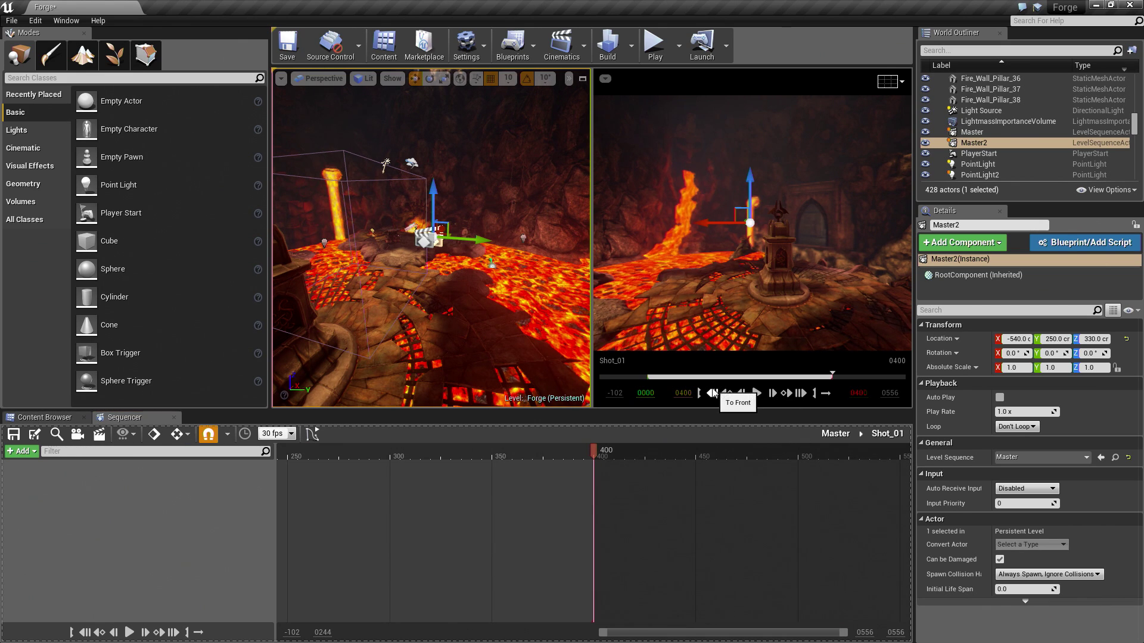
click(713, 393)
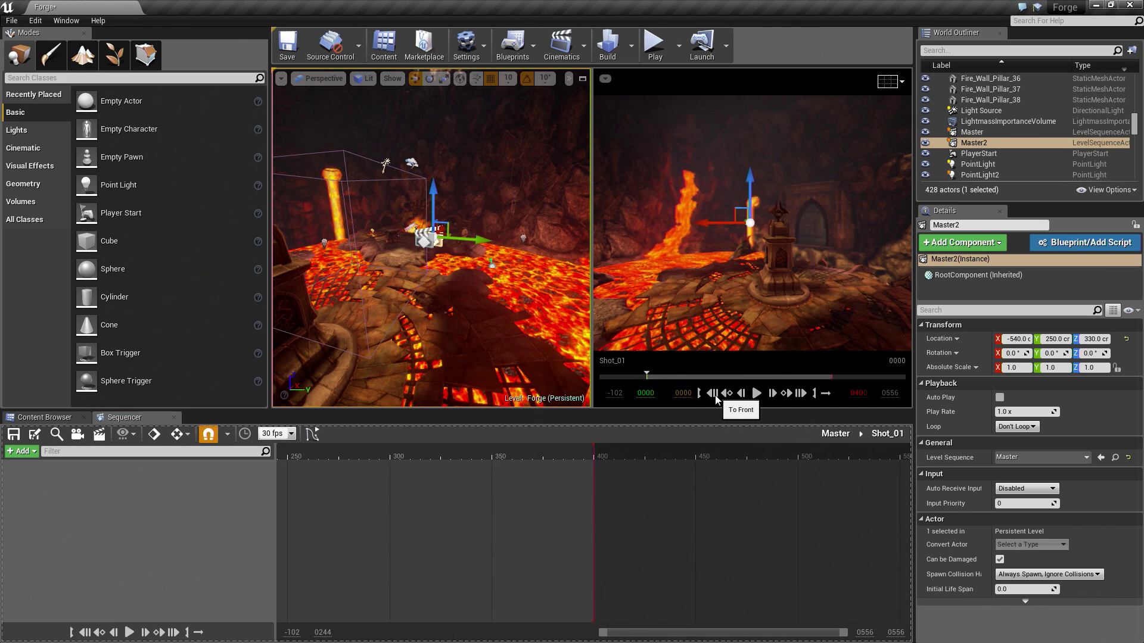
key(Home)
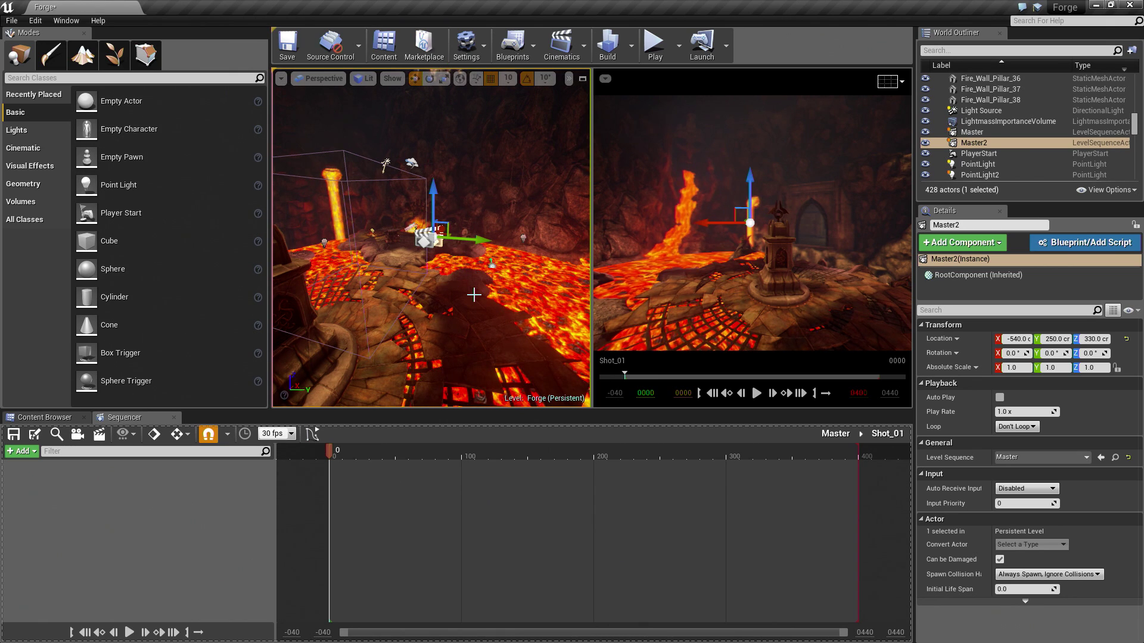
- Show only the perspective viewport and delete the duplicate Master2 level sequence actor from the level
click(582, 79)
right_drag(669, 263, 649, 249)
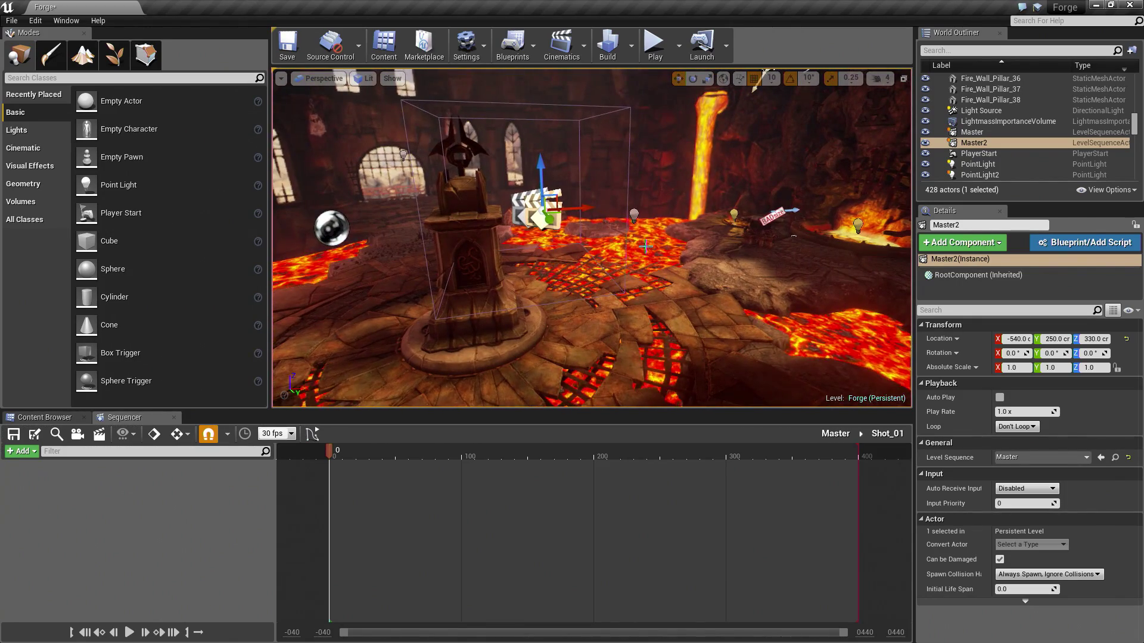
drag(579, 208, 655, 204)
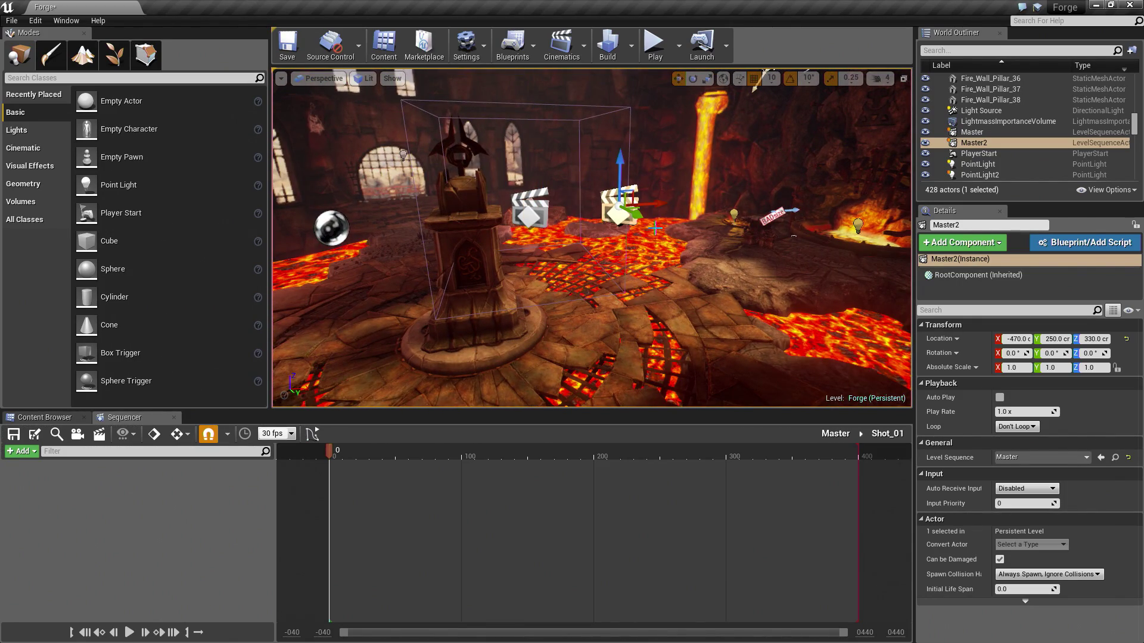
click(977, 146)
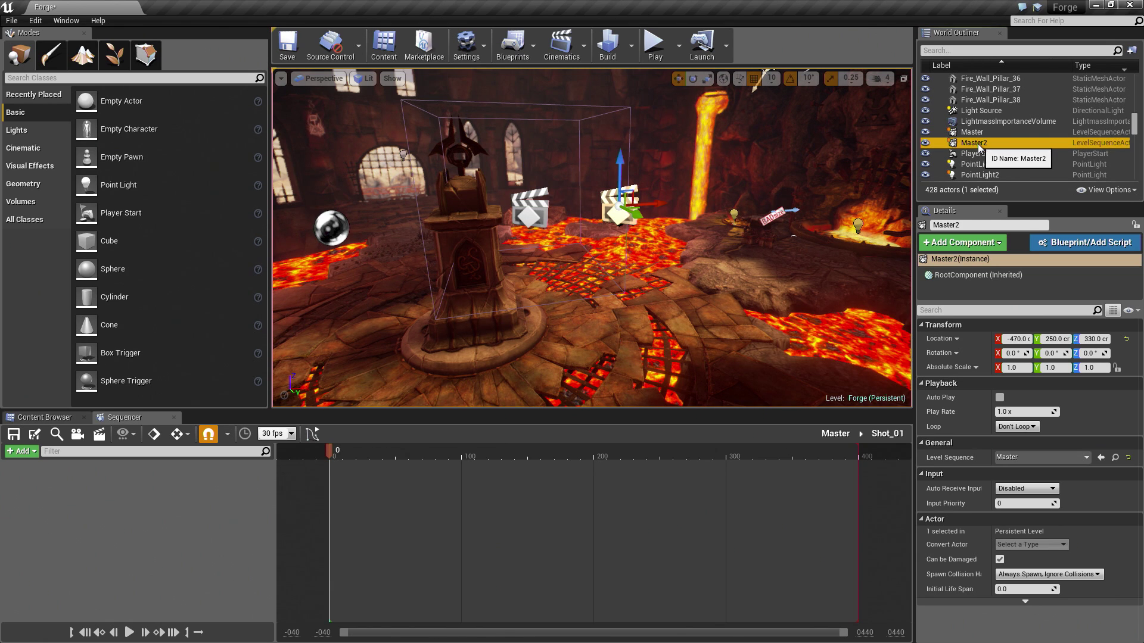
key(Delete)
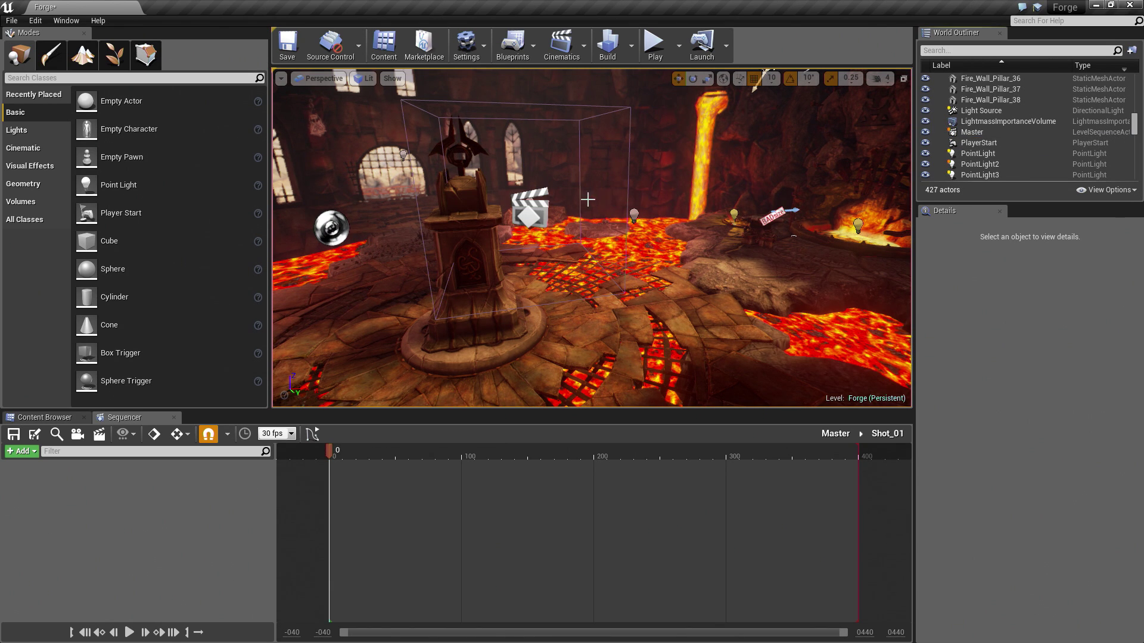
- Open the Enemy_Master_Grunt asset folder inside InfinityBladeAdversaries/Enemy
right_drag(531, 208, 609, 233)
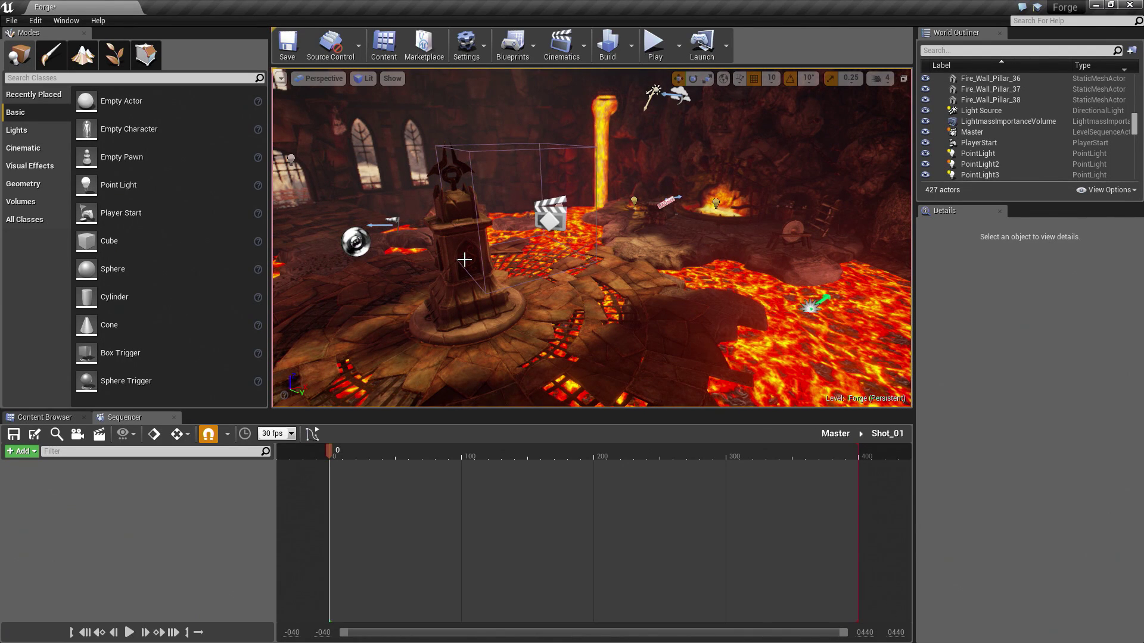
click(42, 417)
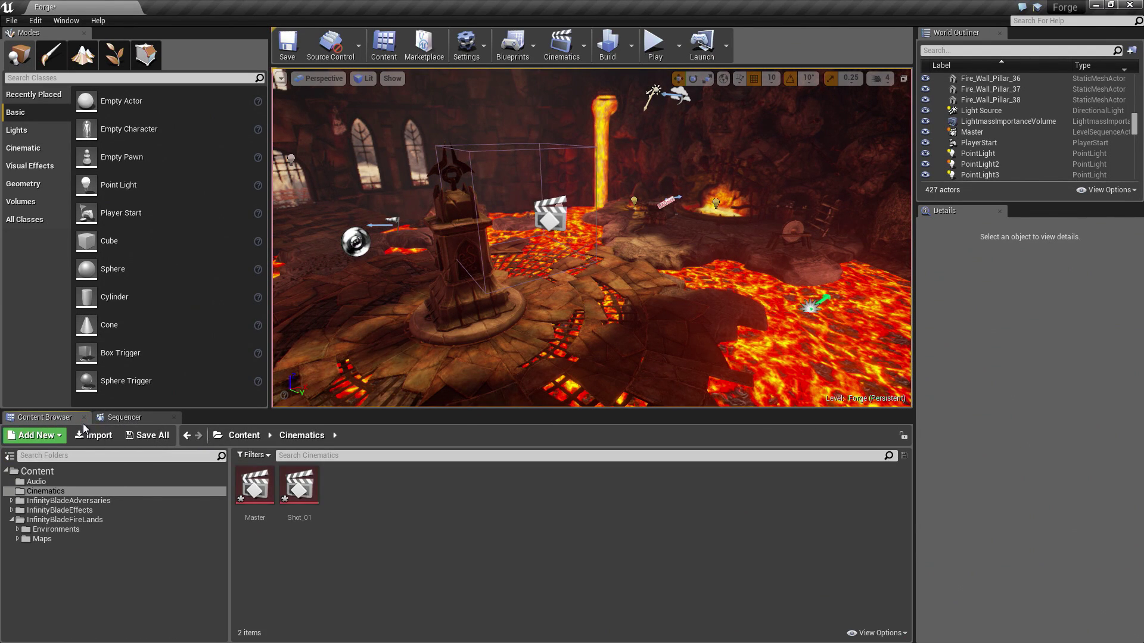
click(77, 501)
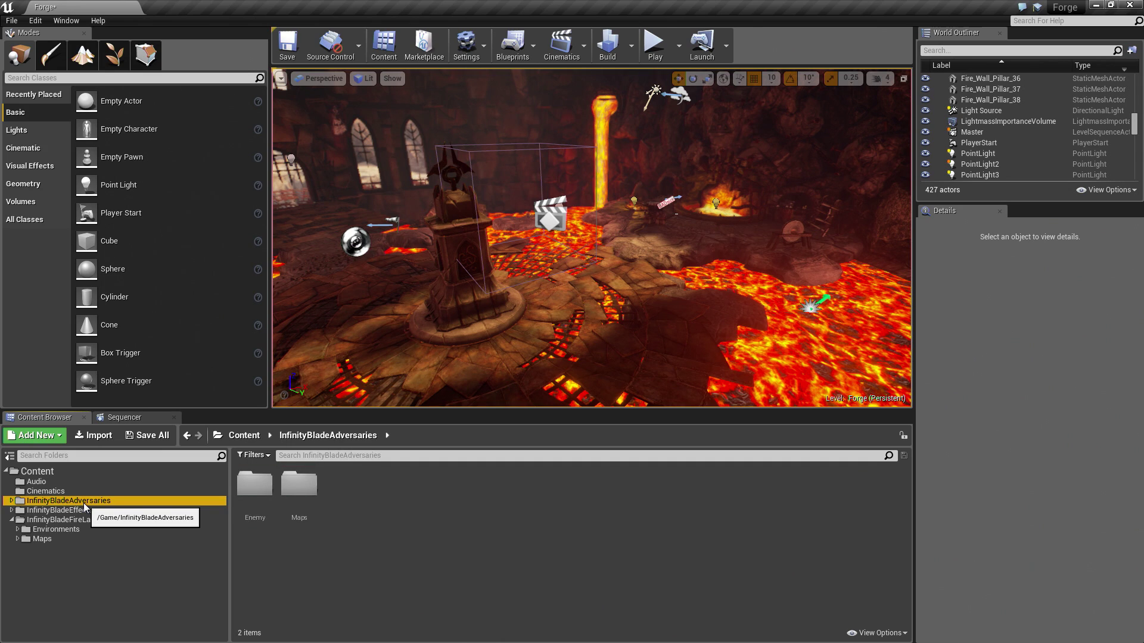
double_click(255, 494)
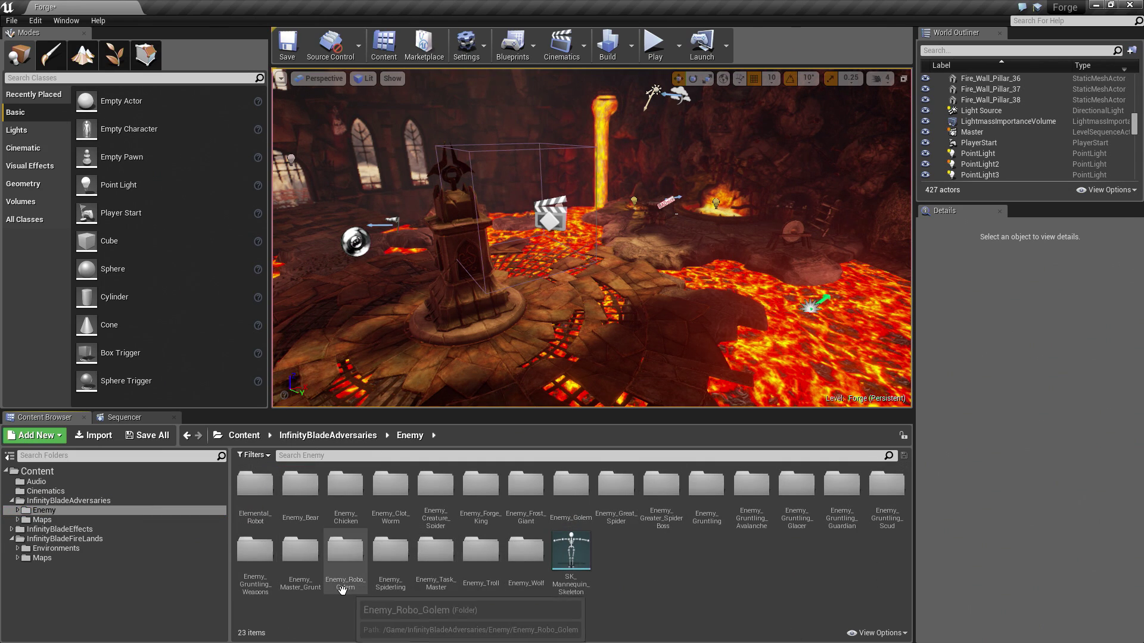
click(301, 494)
click(301, 553)
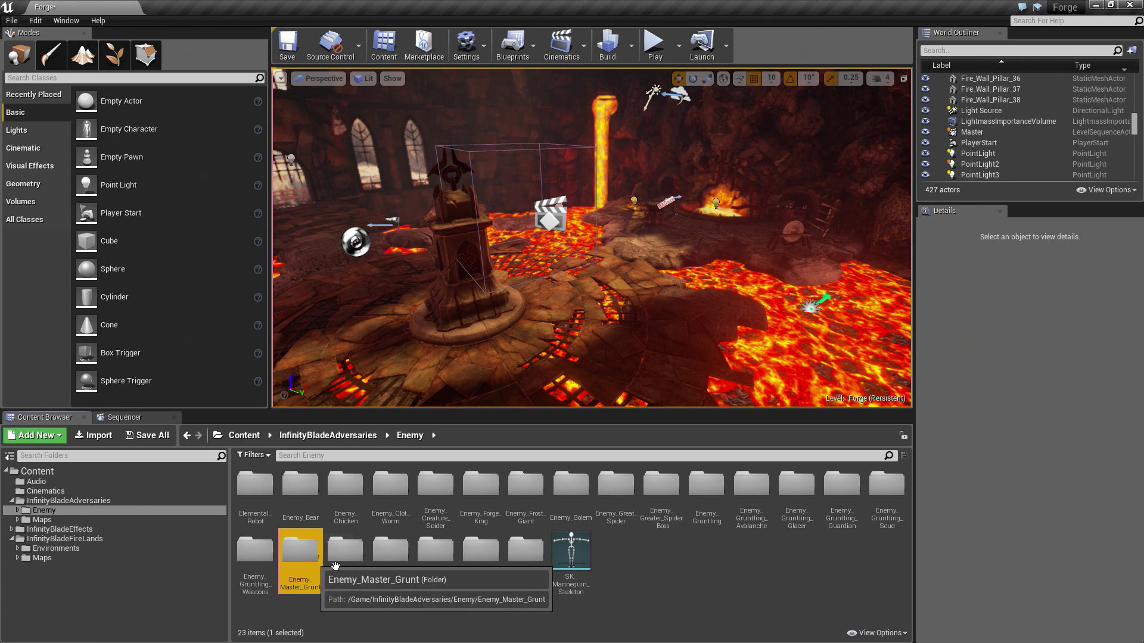
double_click(301, 552)
- Place the SK_Master_Grunt skeletal mesh on the stone floor near the player start, at about X -760, Y -560, Z 260
mouse_move(632, 265)
right_down()
mouse_move(465, 238)
mouse_move(429, 286)
mouse_move(381, 291)
mouse_move(633, 264)
right_up()
right_drag(700, 309, 700, 310)
click(388, 488)
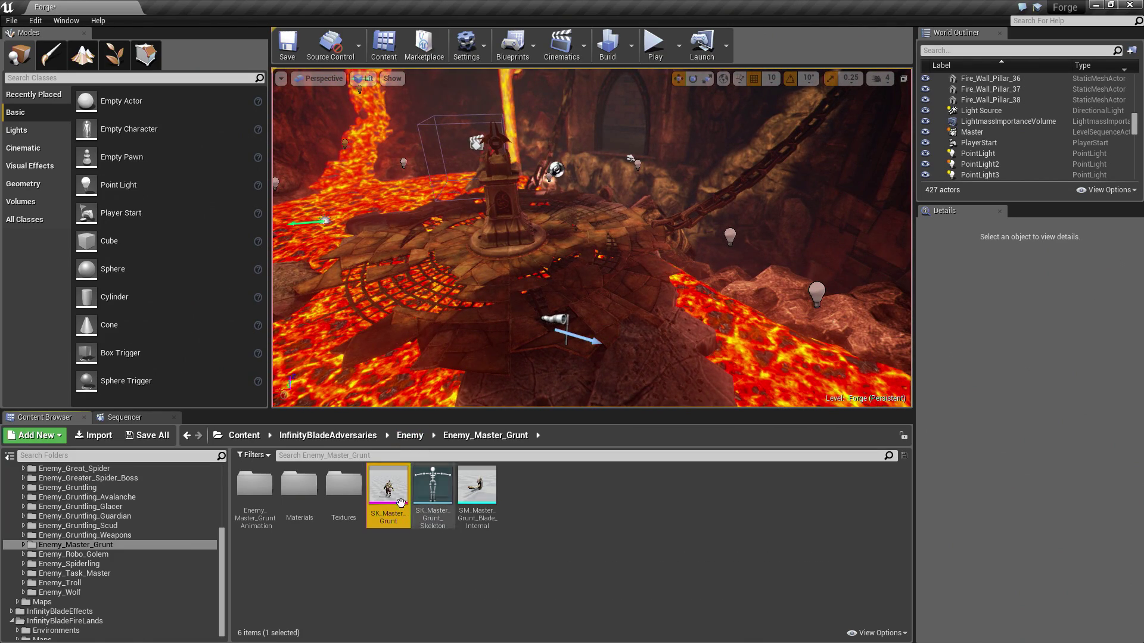
drag(388, 485, 542, 313)
right_drag(542, 313, 528, 294)
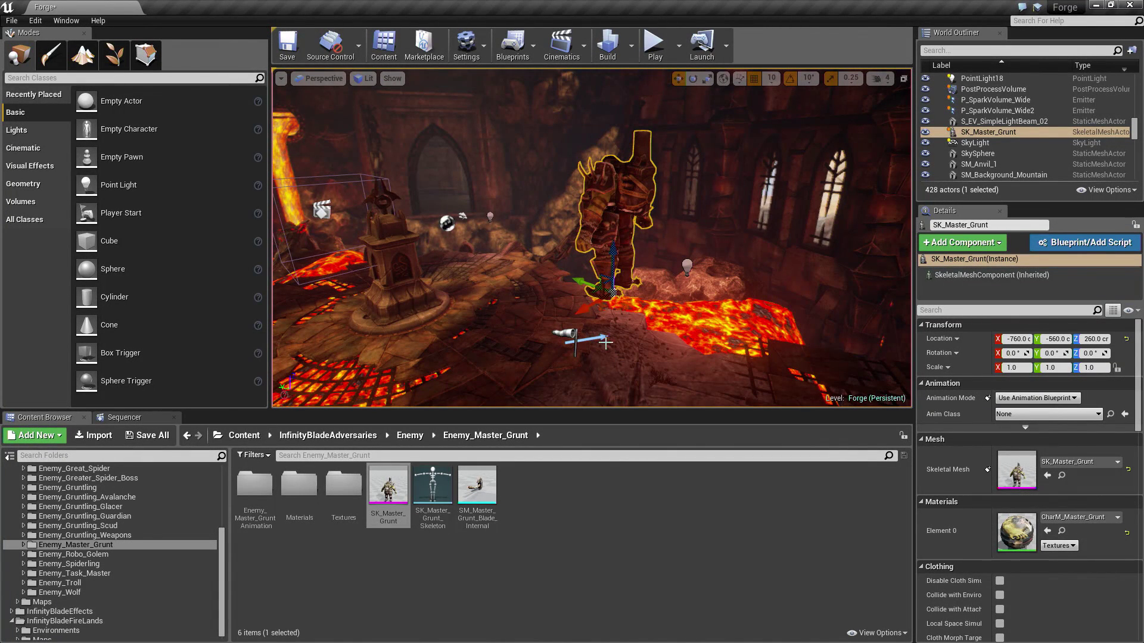
- Place the SM_Master_Grunt_Blade_Internal static mesh on the floor near the grunt, at about X -610, Y -540, Z 270
click(476, 489)
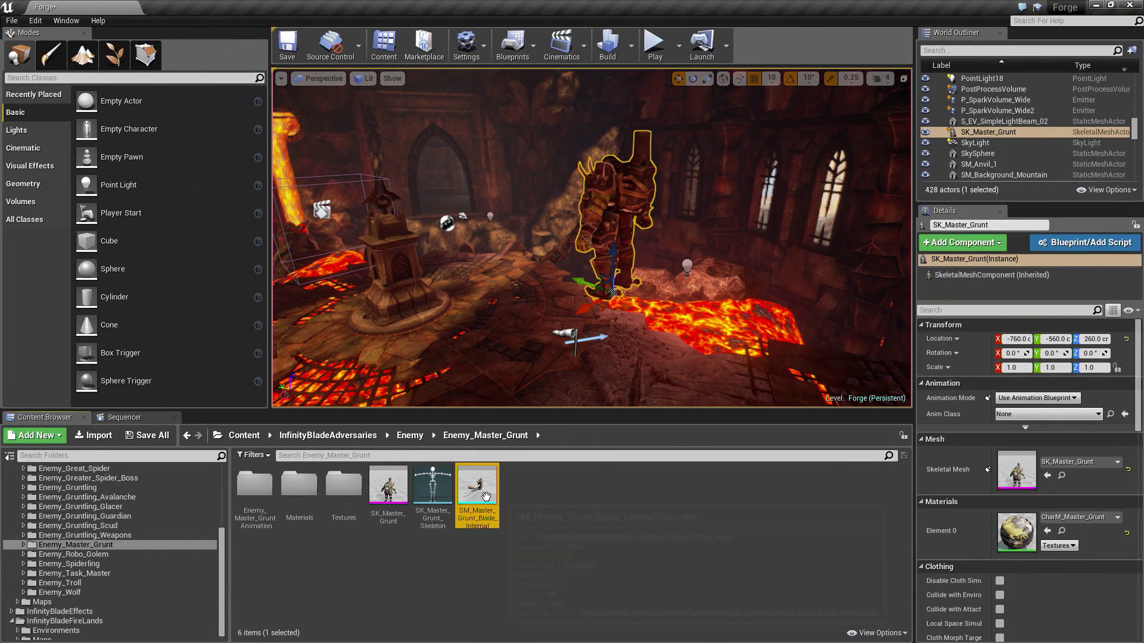
drag(486, 496, 536, 322)
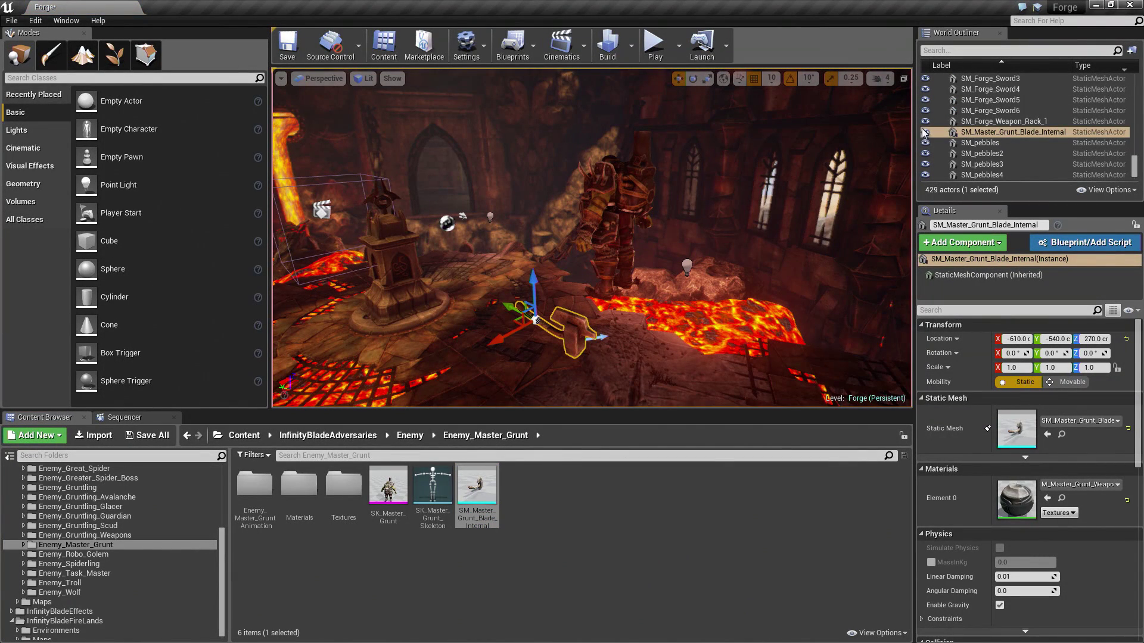
- Filter the World Outliner for "grunt" and set the SM_Master_Grunt_Blade_Internal actor's mobility to Movable
click(965, 51)
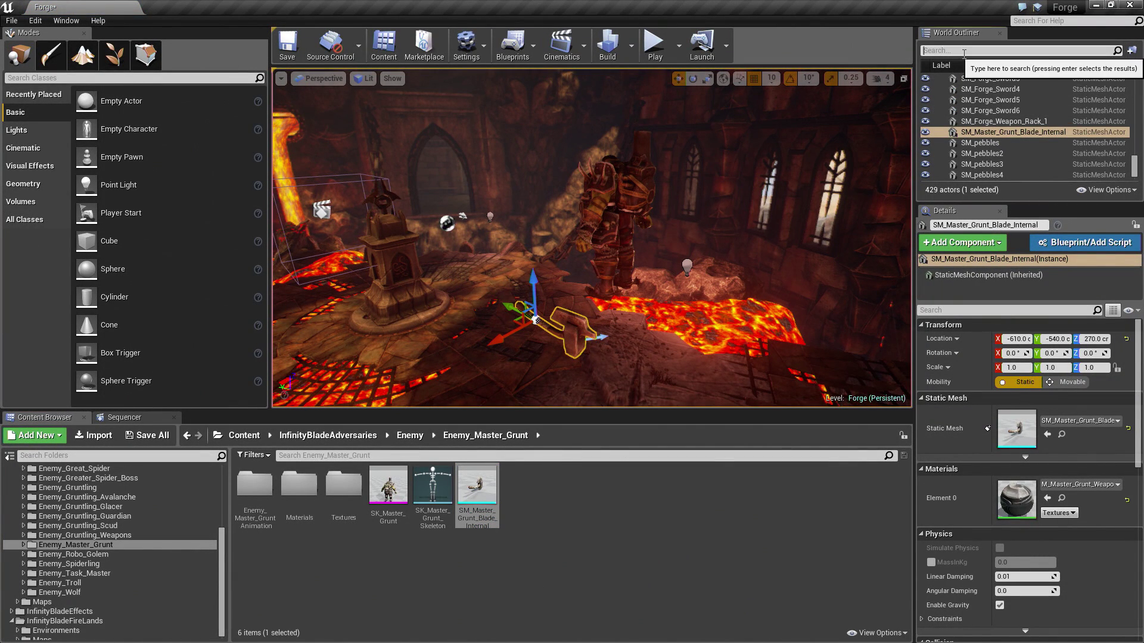
text(grunt)
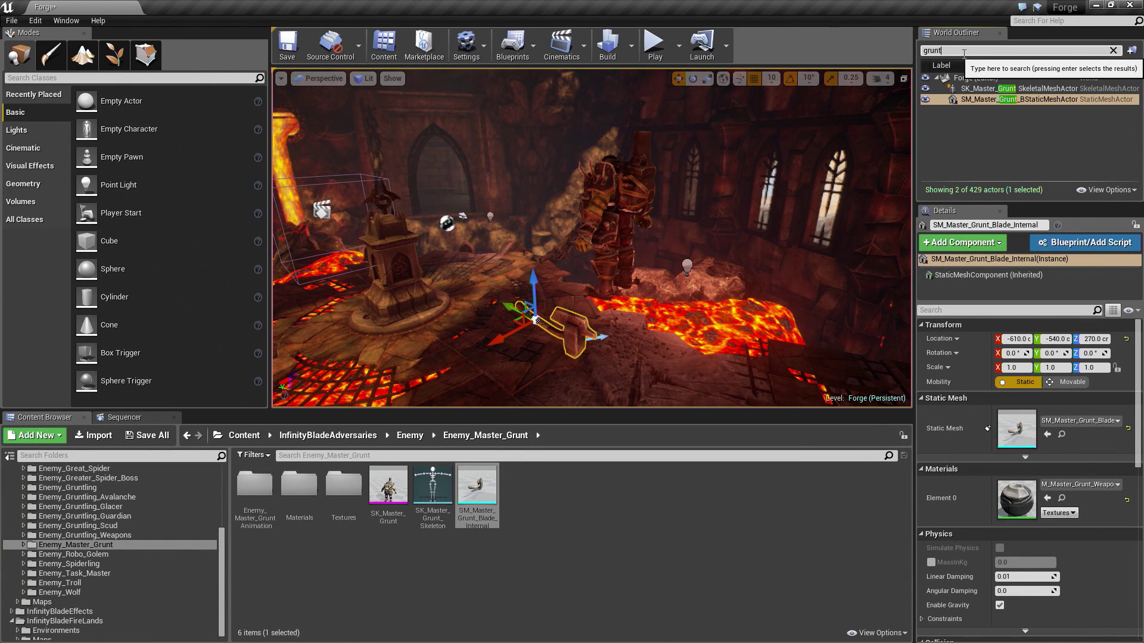
click(989, 99)
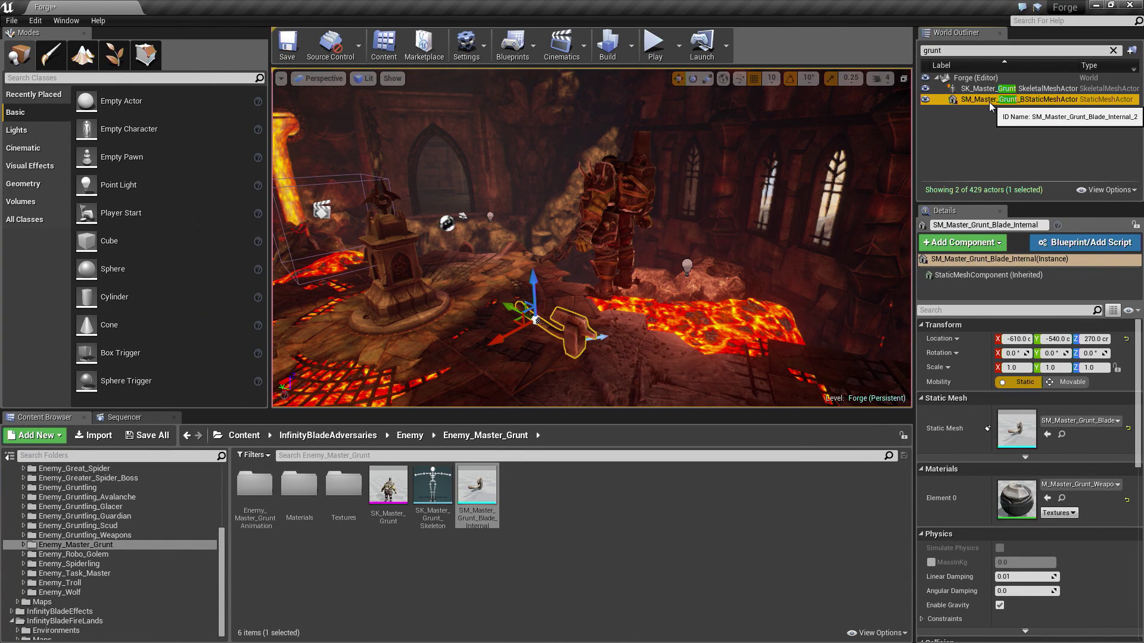
click(994, 89)
click(998, 99)
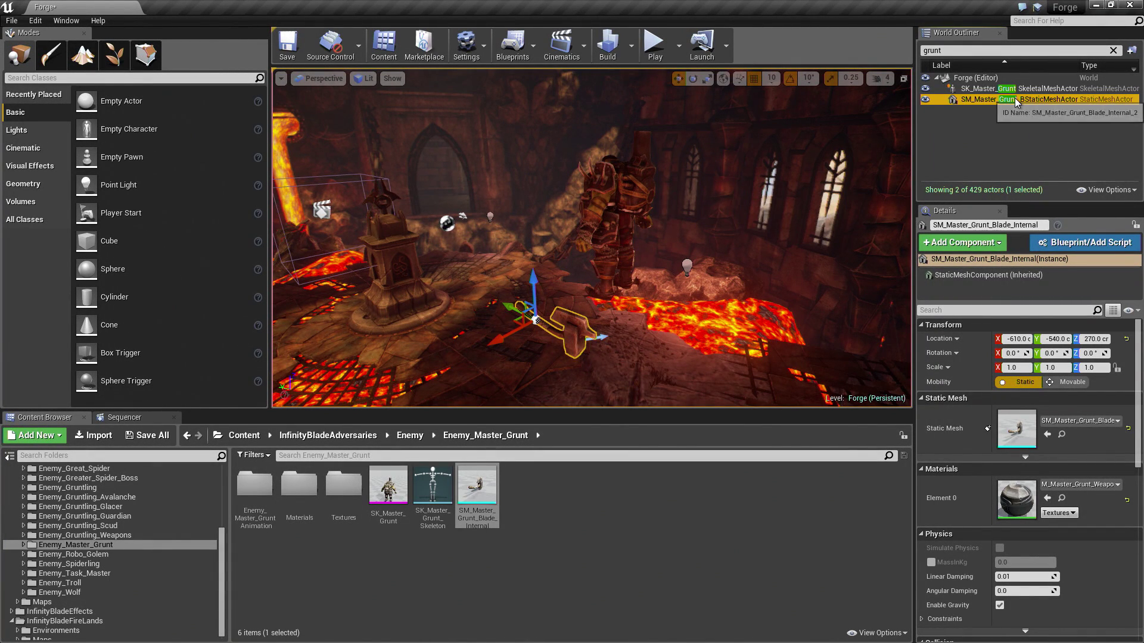
key(F2)
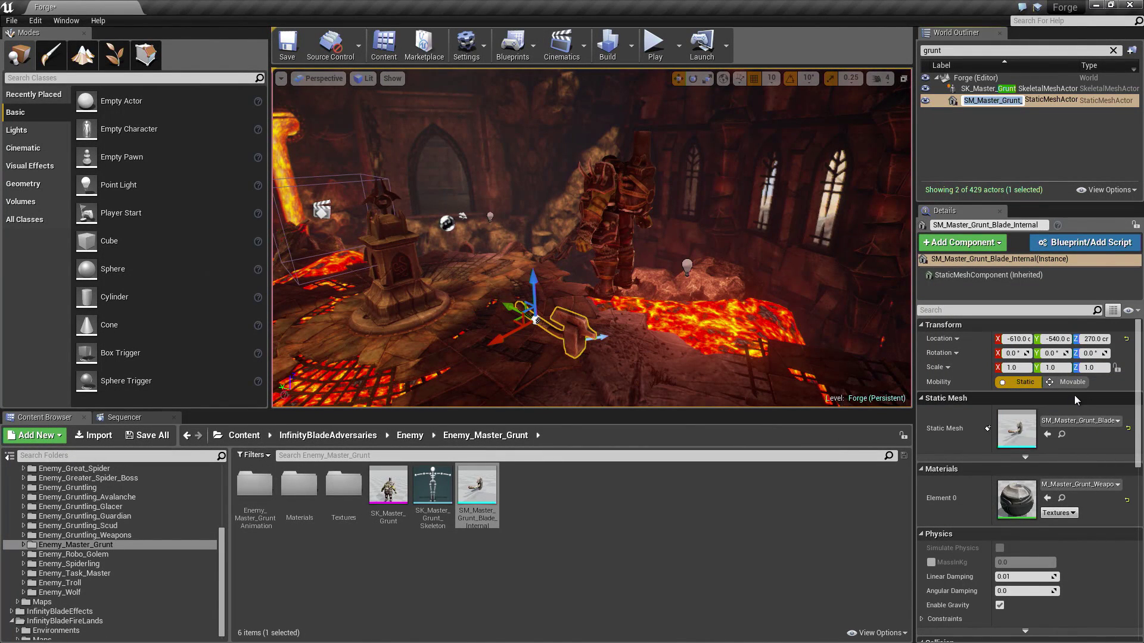
click(1053, 387)
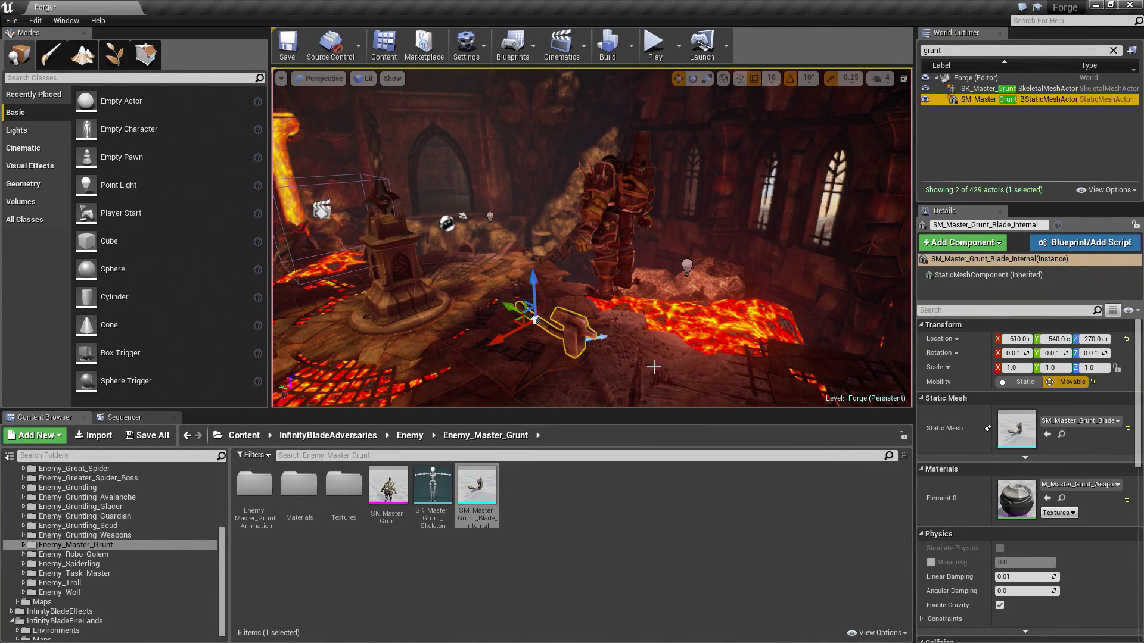
click(976, 131)
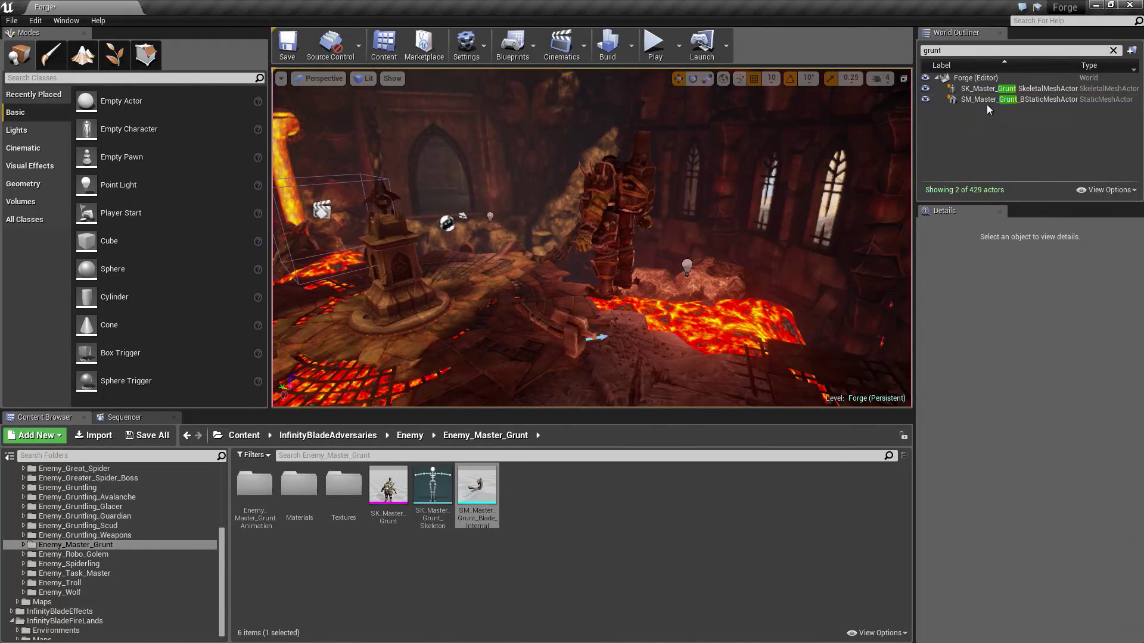
- Attach the SM_Master_Grunt_Blade_Internal actor to the SK_Master_Grunt character at the b_MF_Weapon_L bone
click(985, 100)
drag(982, 99, 982, 90)
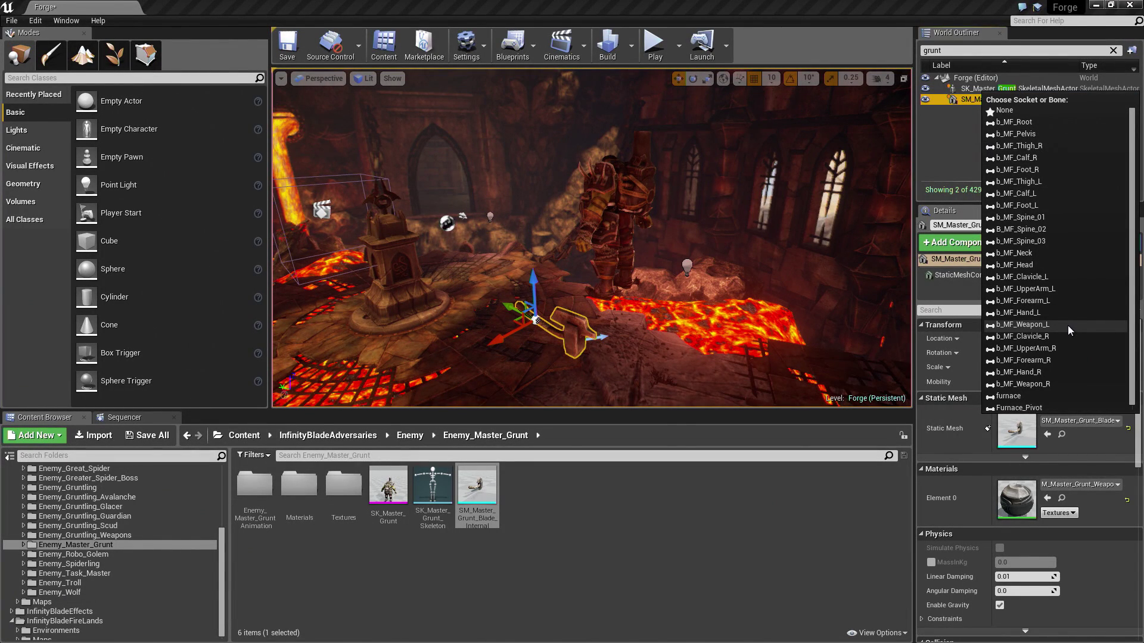
click(1030, 324)
right_drag(626, 230, 548, 226)
- Rotate the attached blade so its handle runs through the grunt's left hand, at about X -35°, Y 11°, Z 78°
click(988, 88)
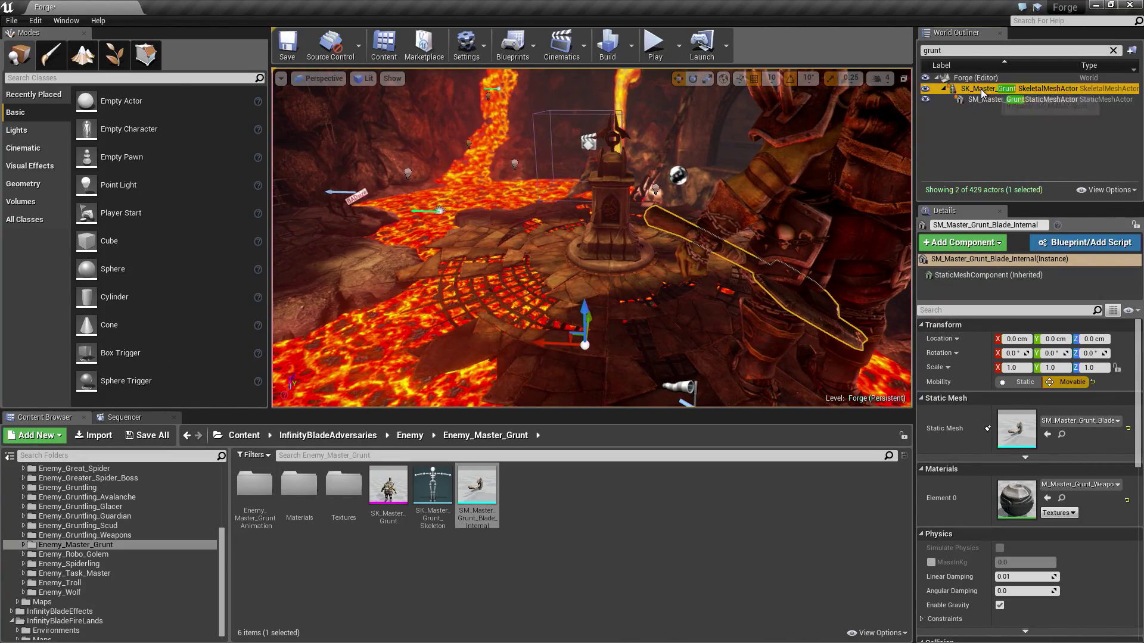
click(992, 99)
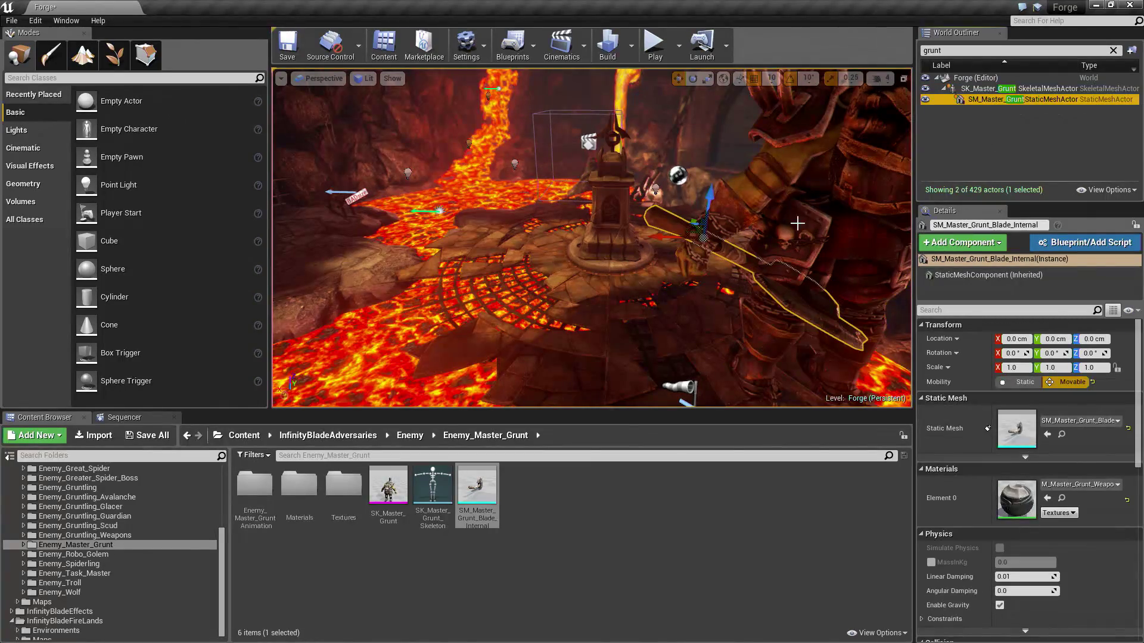
right_drag(722, 250, 684, 245)
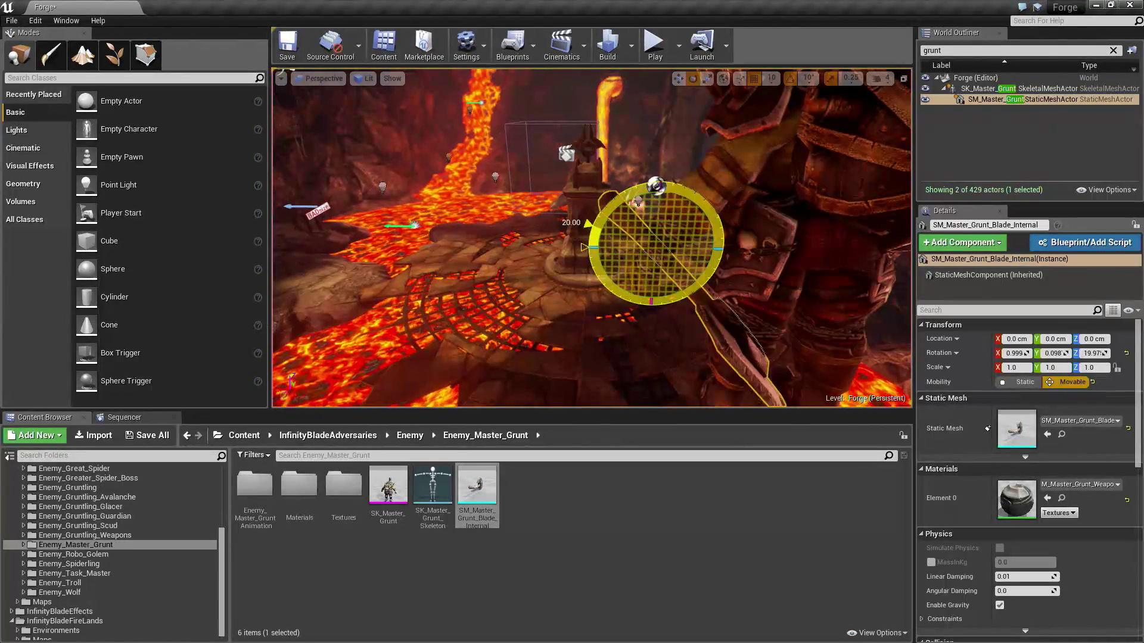
right_drag(684, 245, 535, 218)
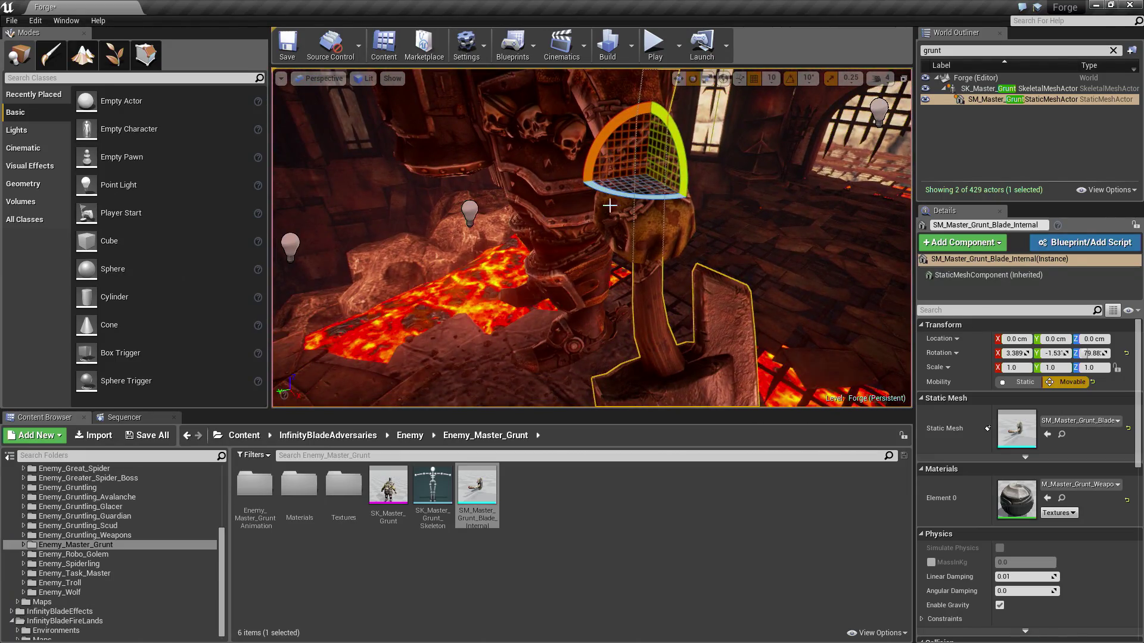
right_drag(612, 205, 553, 207)
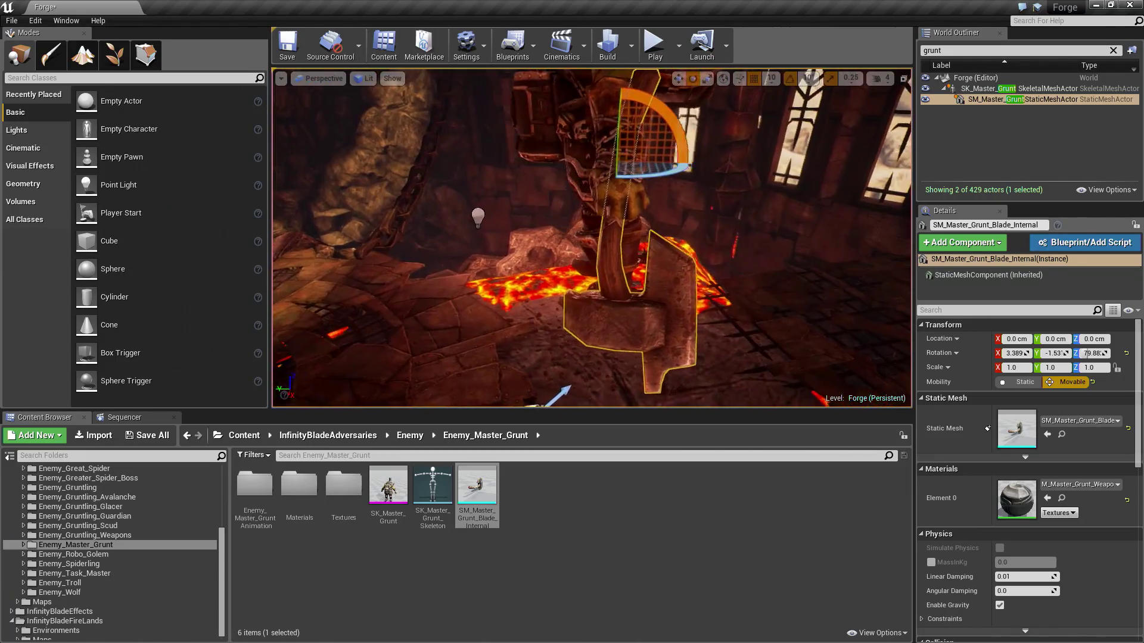
drag(594, 127, 619, 106)
right_drag(620, 106, 709, 79)
drag(646, 143, 665, 128)
mouse_move(535, 161)
right_down()
mouse_move(667, 158)
mouse_move(520, 161)
right_up()
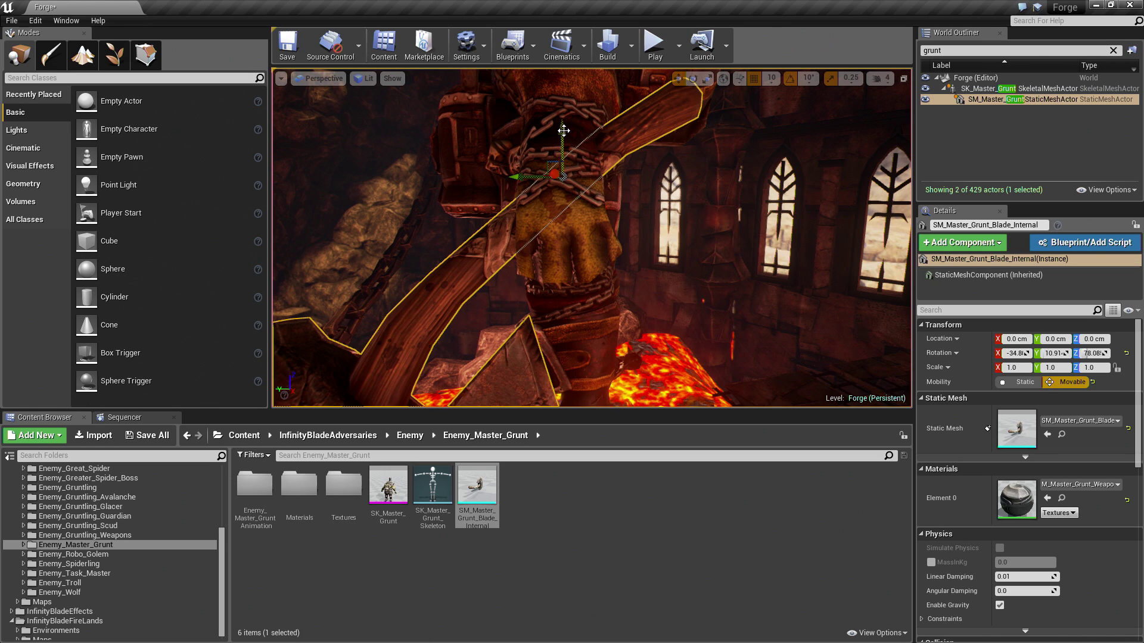
- Lower the blade into the grunt's left fist, at a relative location of about X 7.5, Y -4.1, Z 0.3
drag(564, 131, 570, 156)
key(ctrl+z)
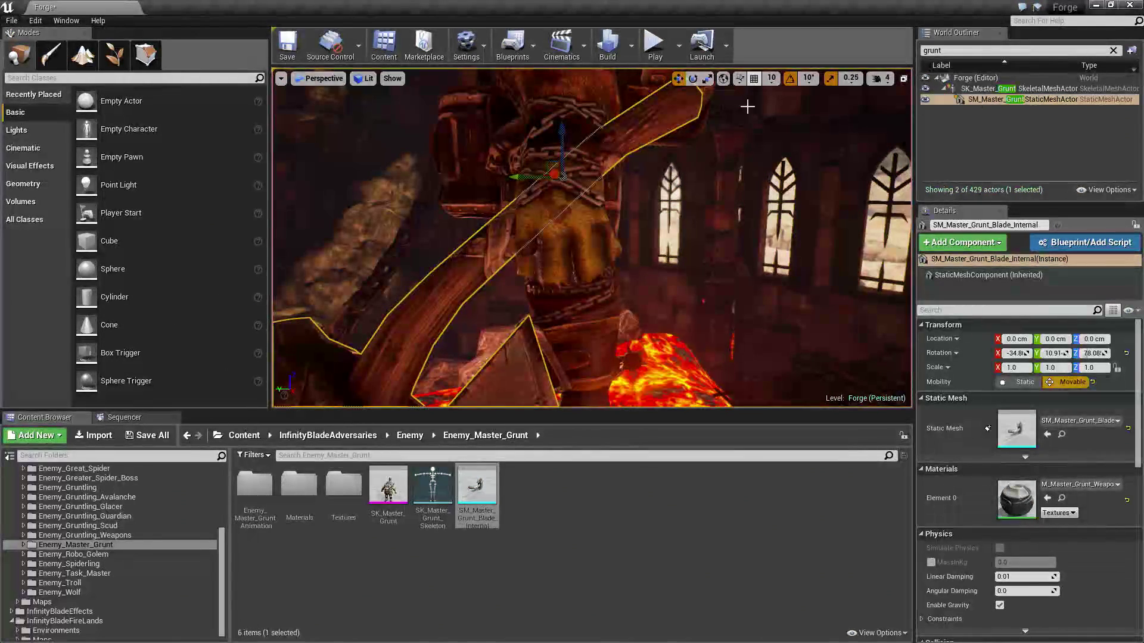
drag(567, 131, 571, 169)
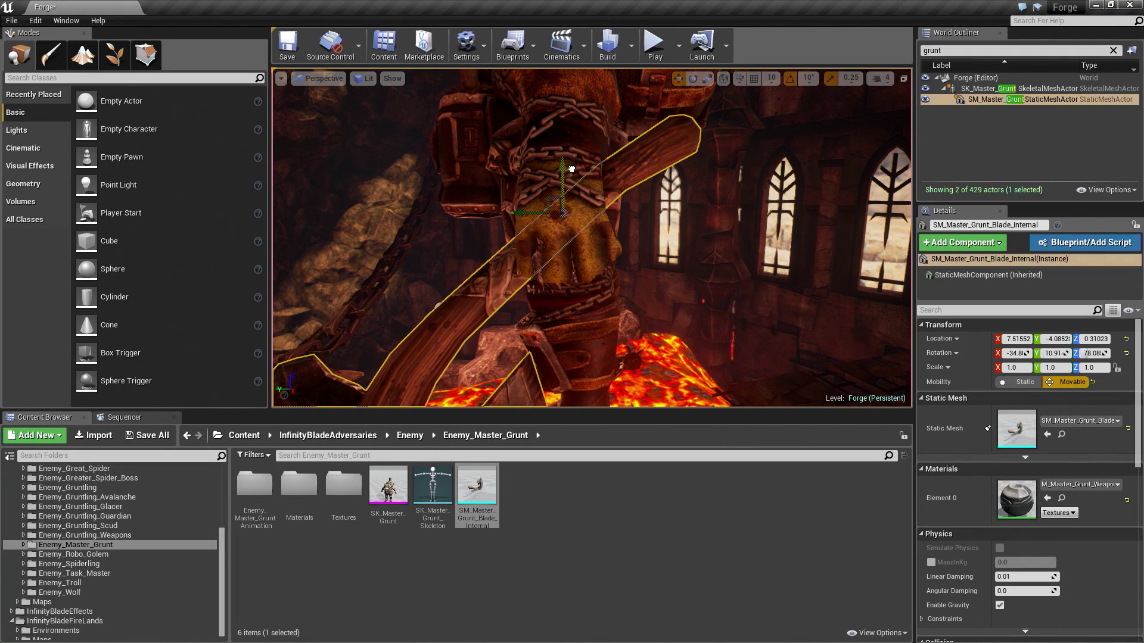
drag(649, 179, 620, 233)
- Fine-tune the left-hand blade's rotation to about X -55°, Y 16°, Z 74° and deselect it
key(e)
drag(645, 164, 666, 177)
key(Escape)
alt+drag(647, 217, 876, 222)
mouse_move(632, 209)
right_down()
mouse_move(590, 218)
mouse_move(632, 210)
right_up()
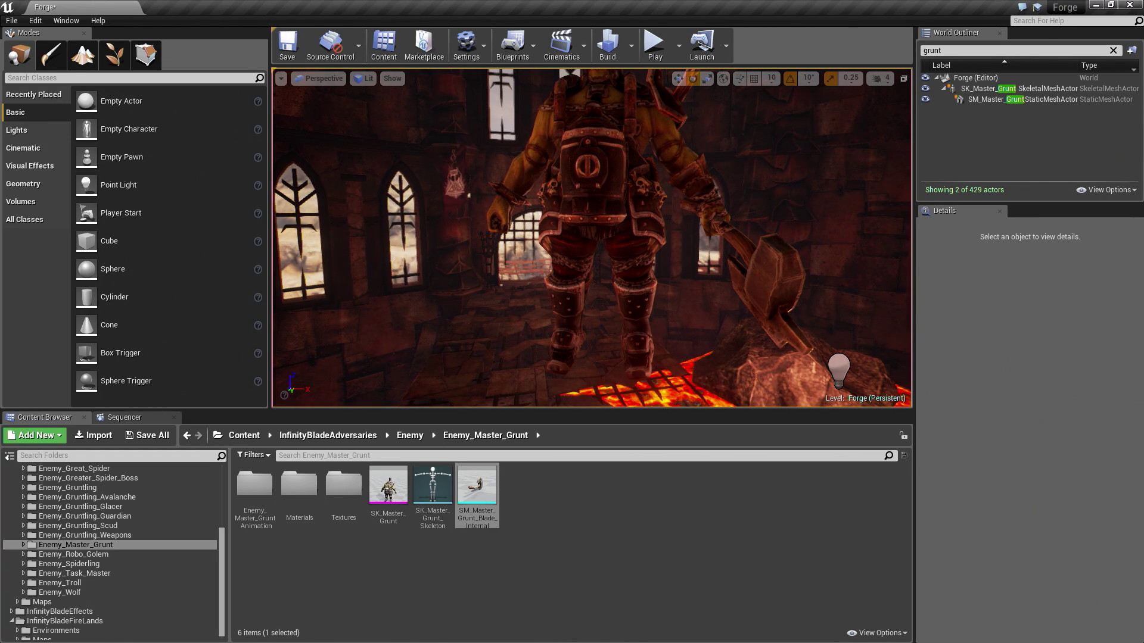
- Duplicate the left-hand blade toward the grunt's other side and detach the copy from the SK_Master_Grunt actor
click(769, 274)
key(w)
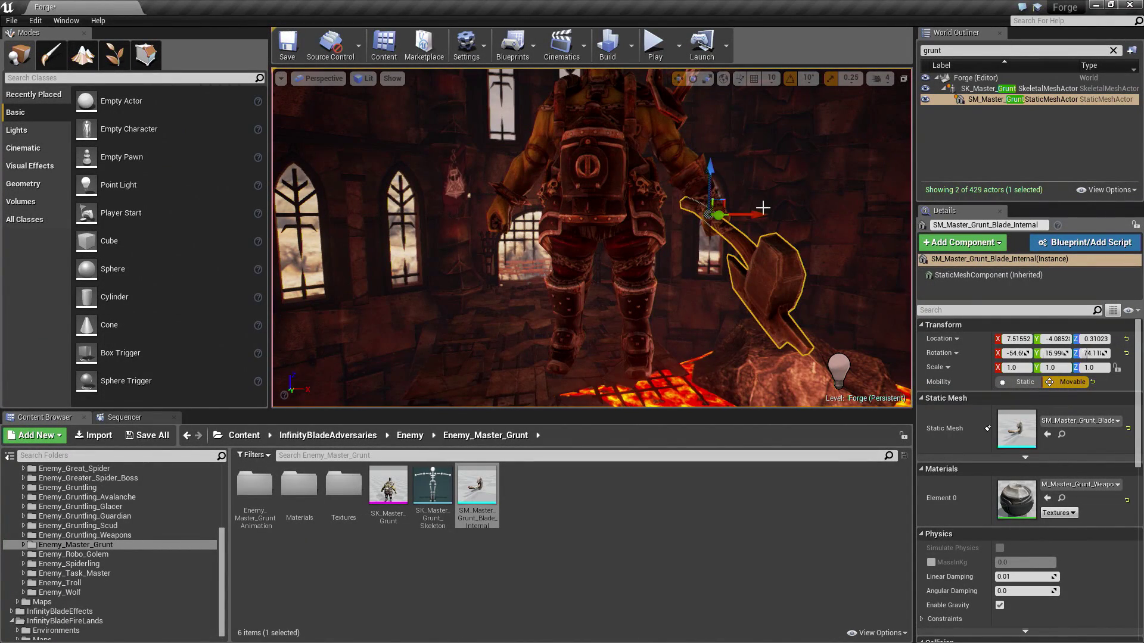
alt+drag(755, 215, 565, 268)
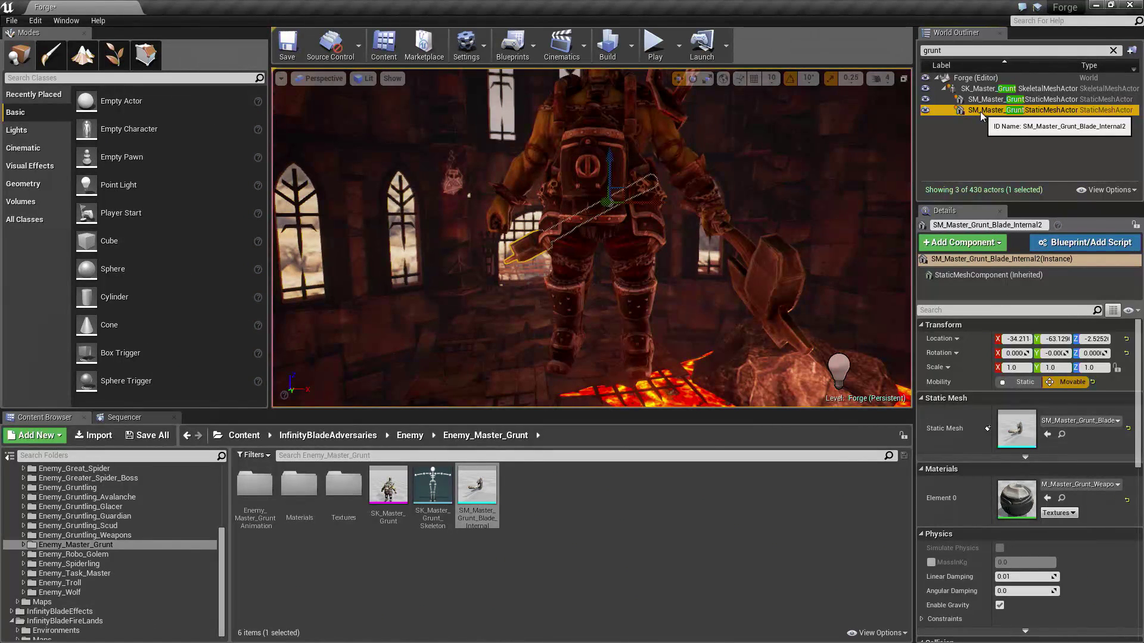
drag(981, 112, 967, 83)
click(974, 133)
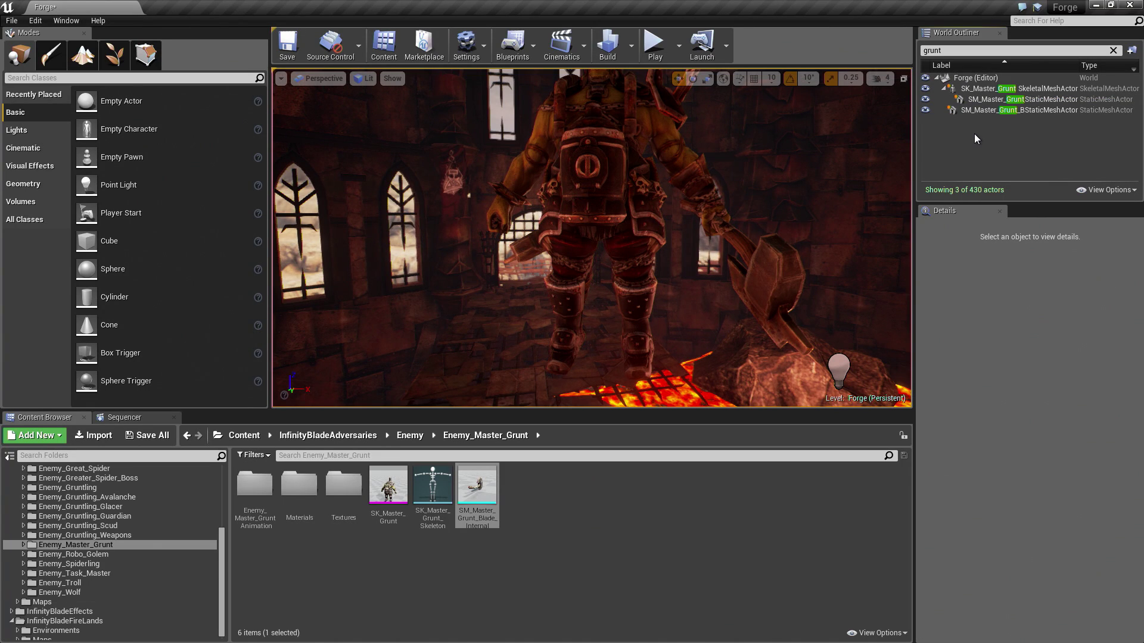
- Attach the duplicate blade to the SK_Master_Grunt character at the b_MF_Weapon_R bone
drag(991, 114, 984, 87)
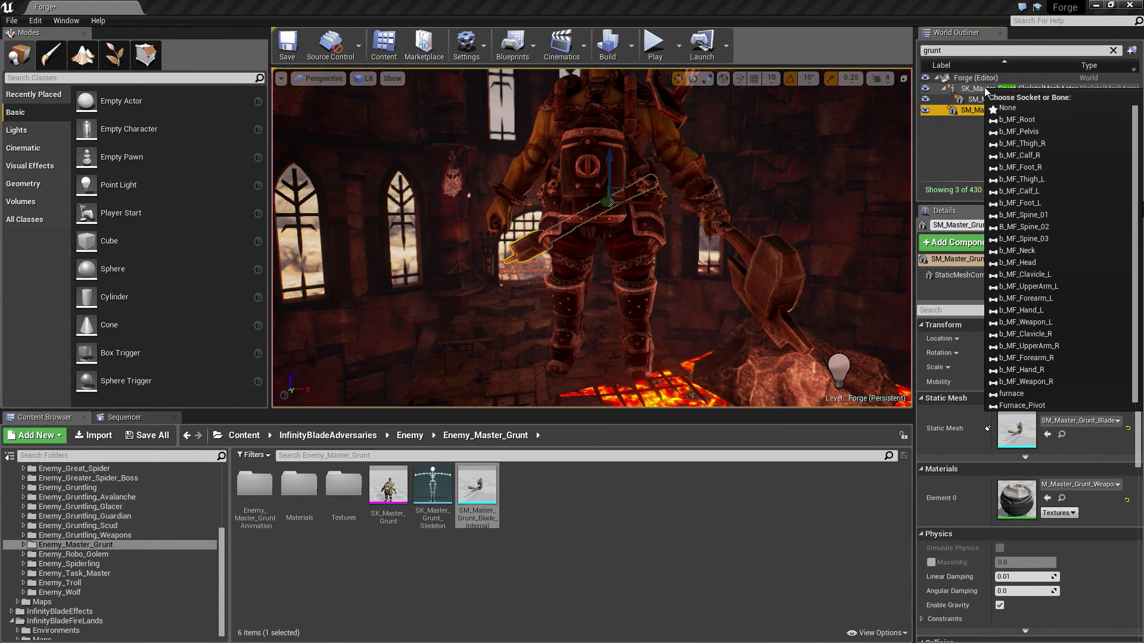
click(1039, 381)
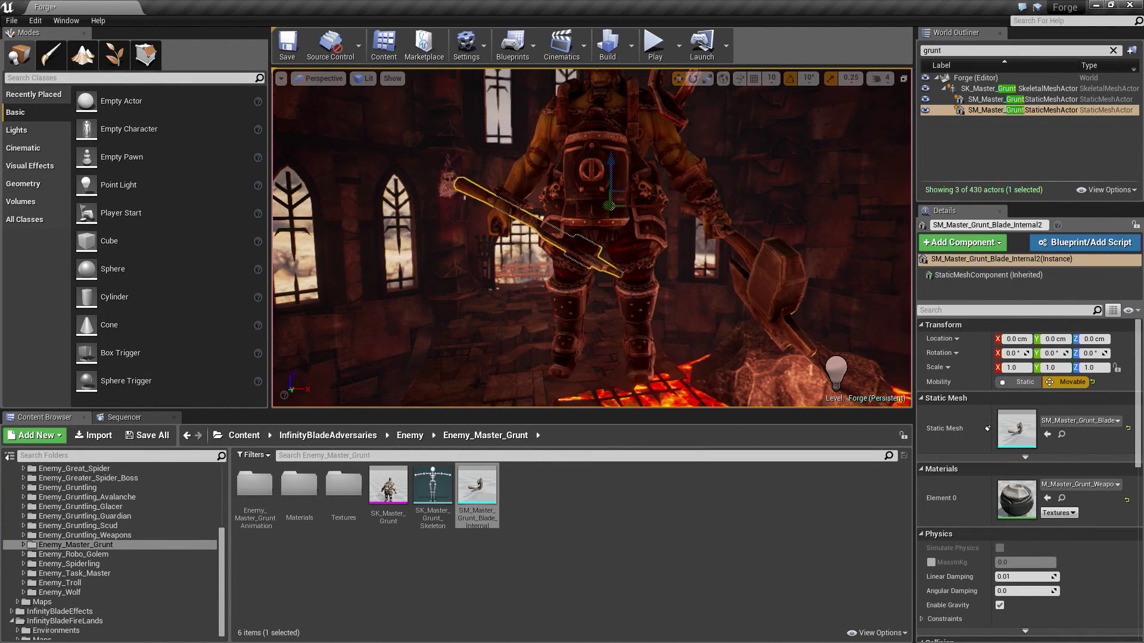
right_drag(745, 270, 745, 271)
- Rotate the duplicate blade in the grunt's right hand so its head points down toward the floor
click(1013, 99)
click(999, 112)
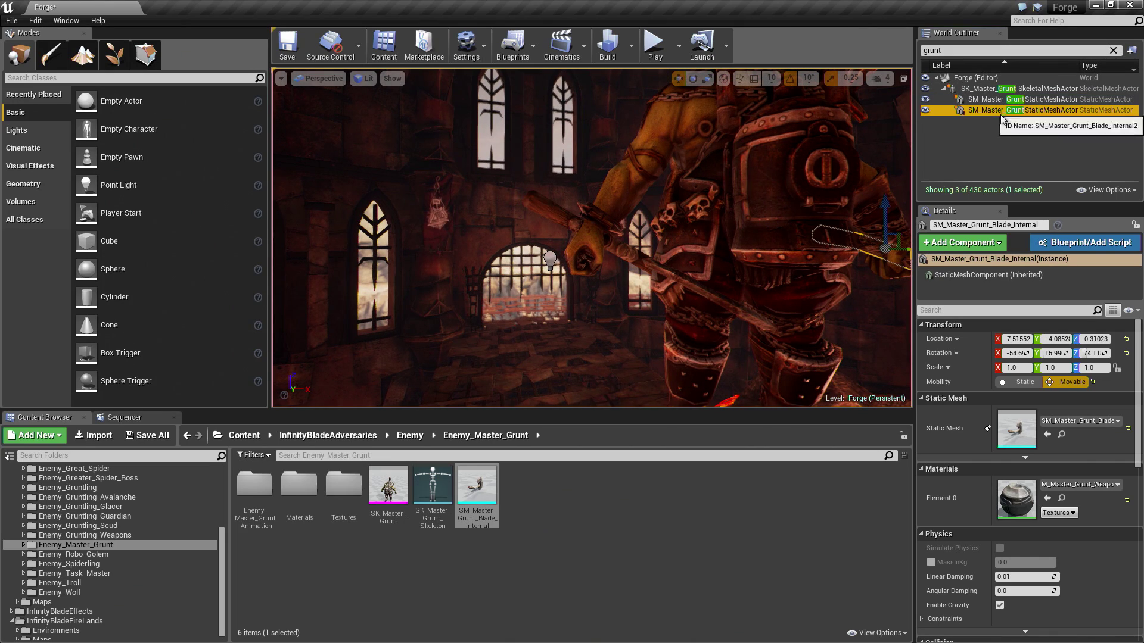
right_drag(693, 150, 697, 159)
key(e)
drag(636, 224, 548, 221)
right_drag(636, 225, 661, 218)
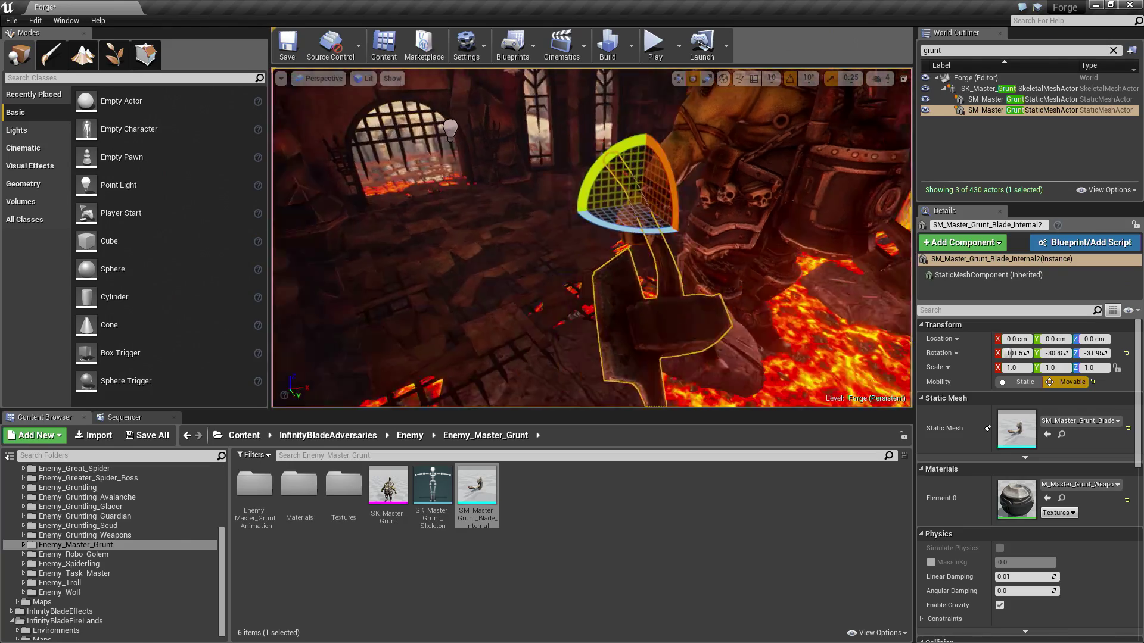